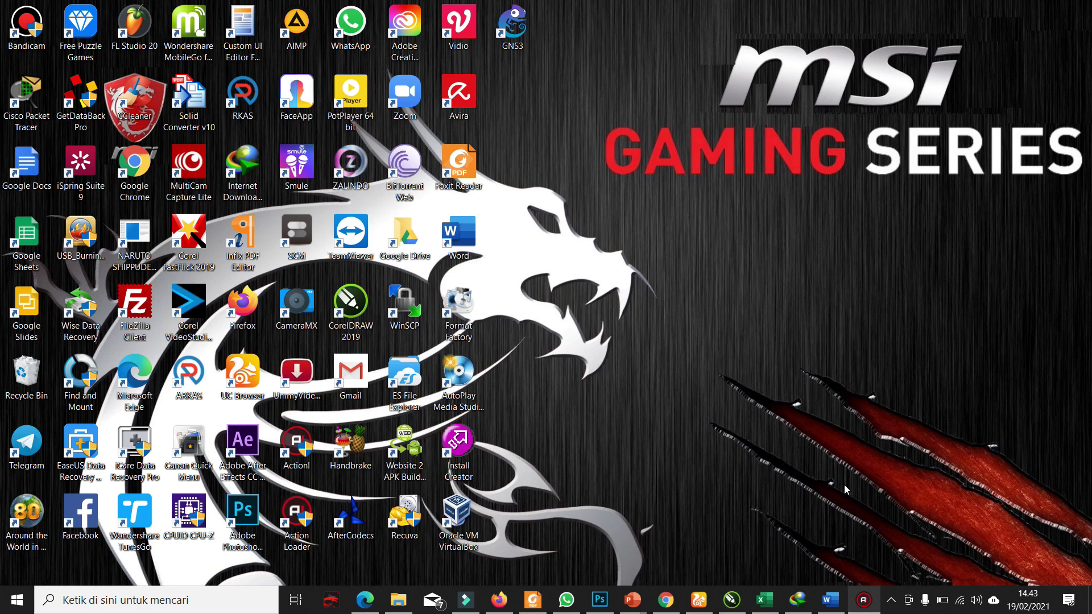
- Open the Bahan Instalasi folder in Downloads and show its files as large icons
click(392, 611)
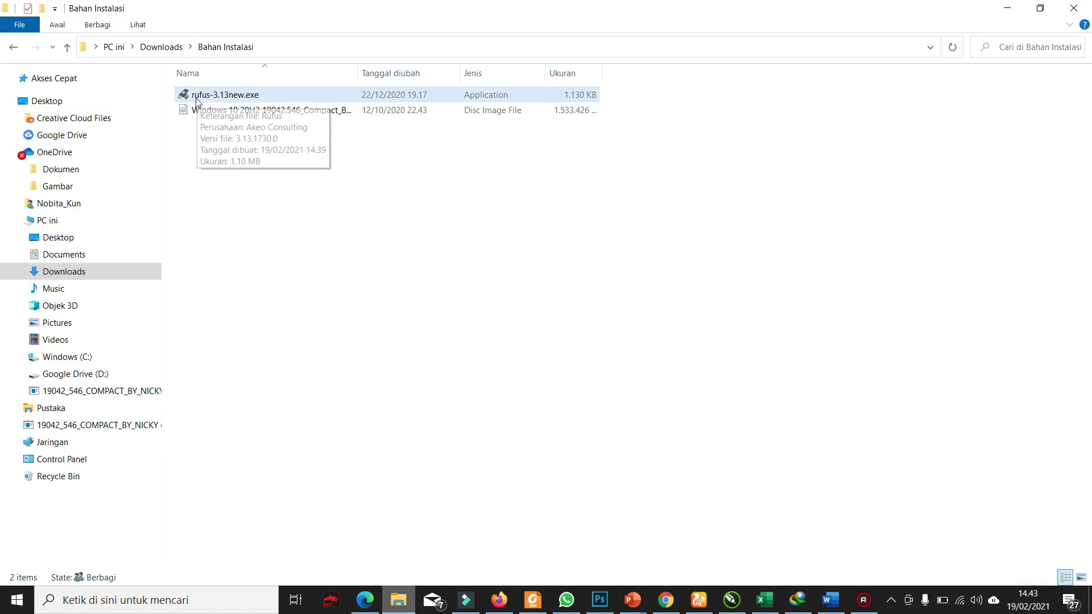
click(138, 25)
click(200, 47)
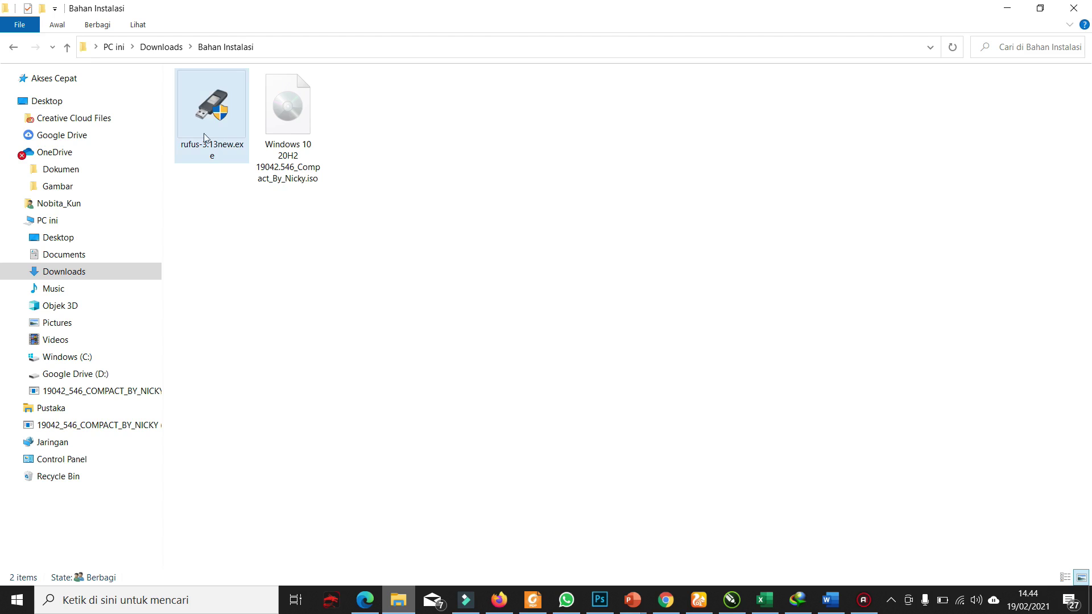
- Launch rufus-3.13new.exe, allow it to run, and place its window beside the installation files
double_click(226, 133)
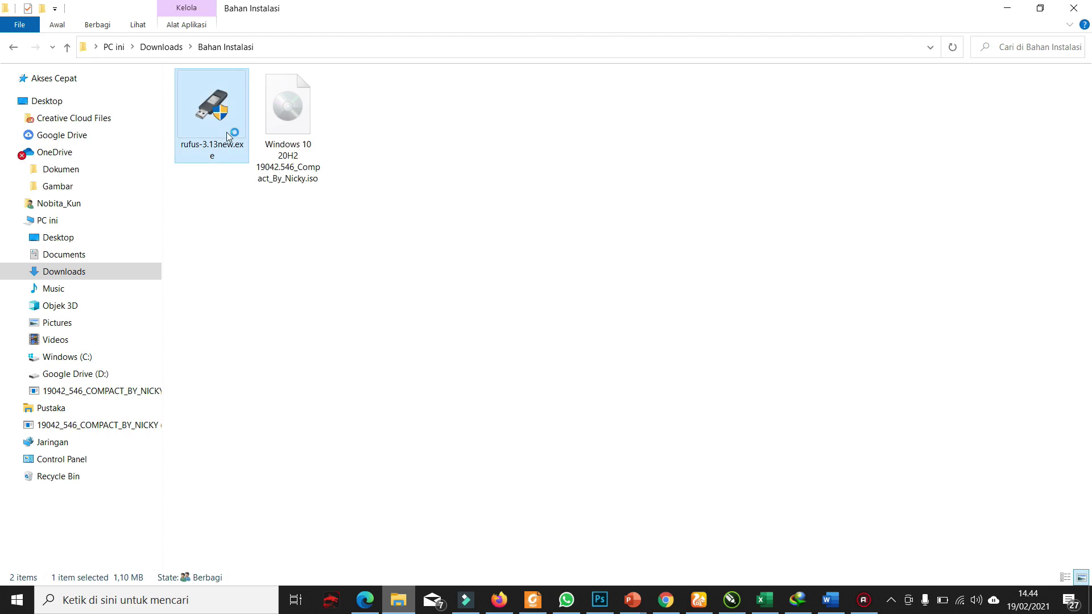
click(464, 395)
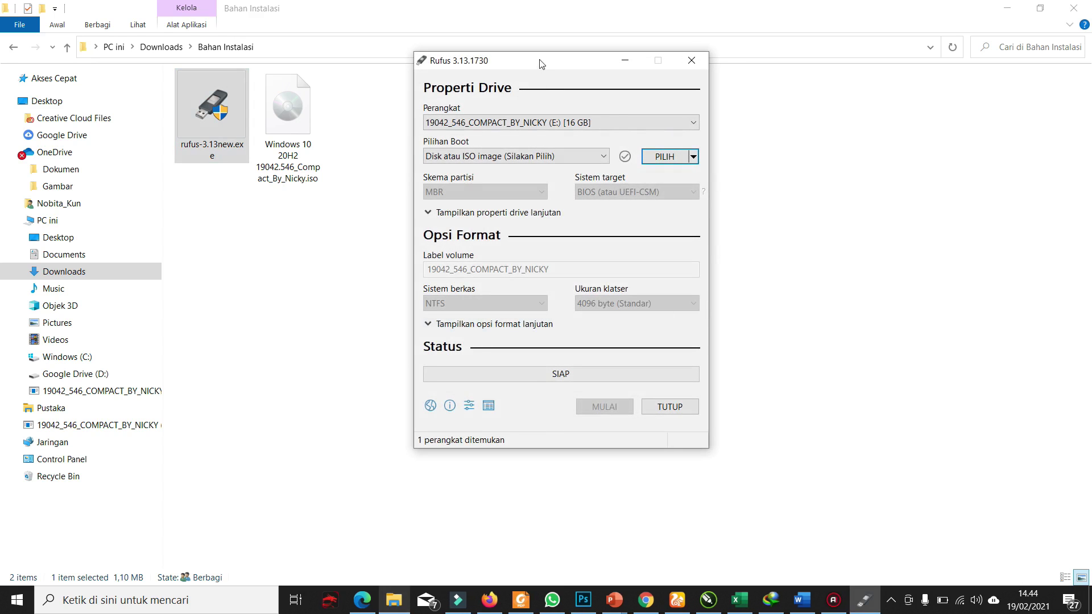
drag(539, 63, 457, 136)
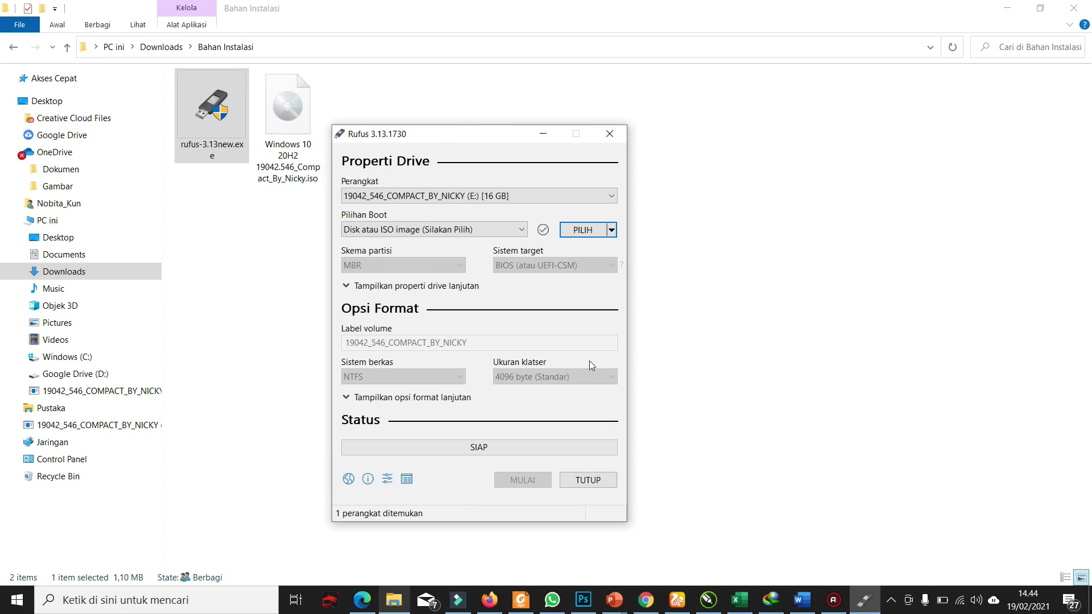
drag(469, 136, 670, 126)
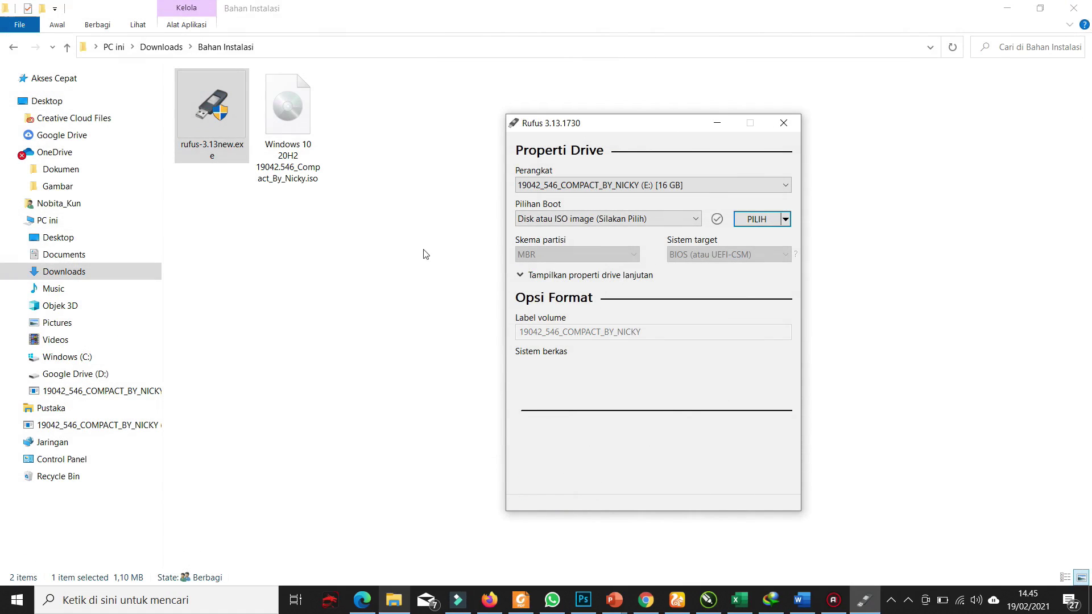
- Switch to Microsoft Edge, search Google for "windows 10 download" and look through the results
click(364, 602)
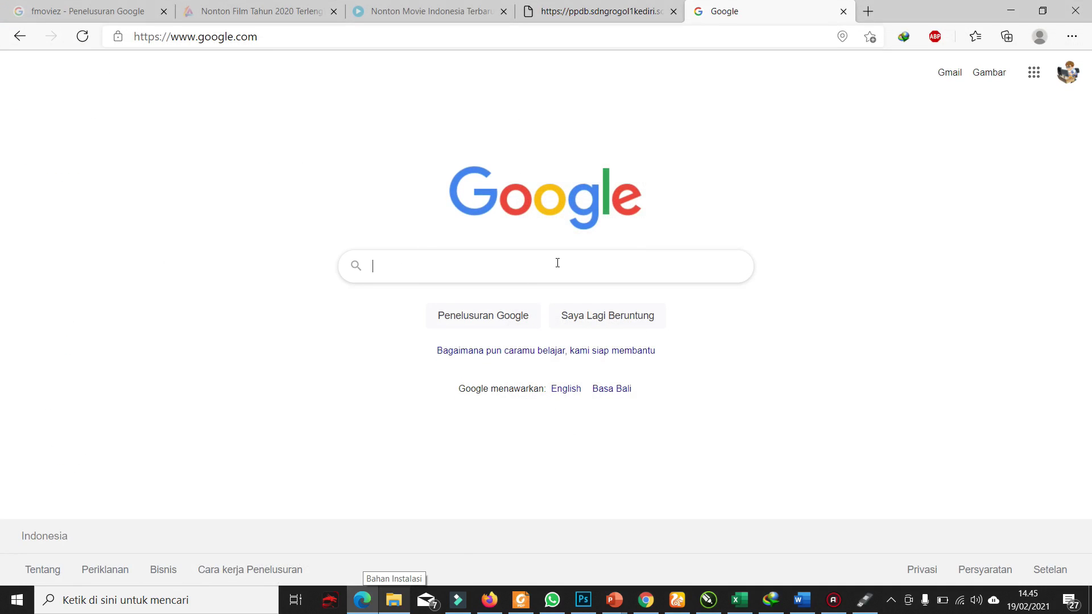
text(win)
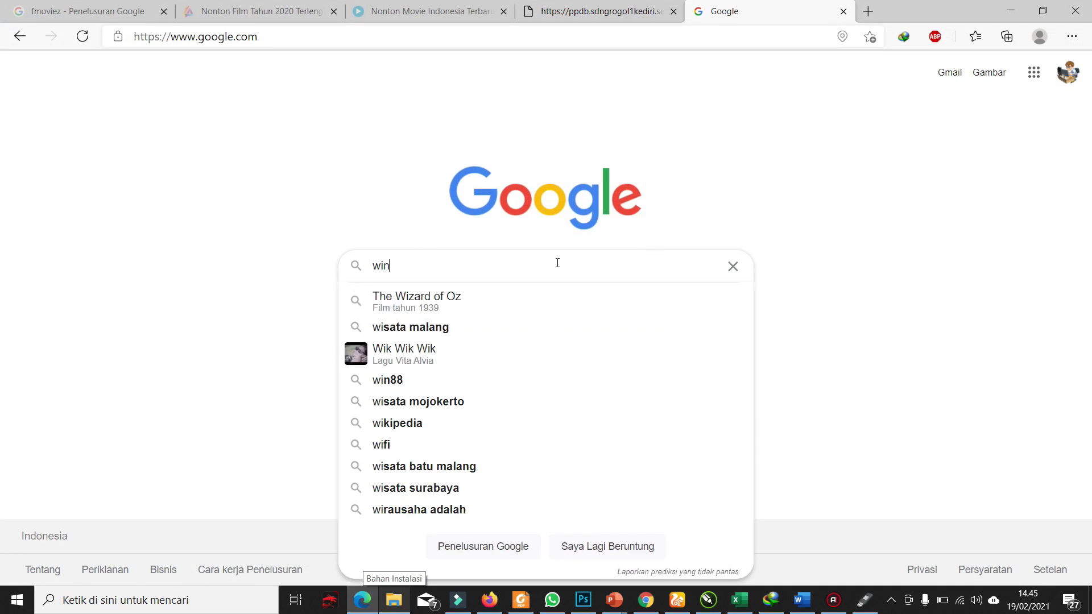
text(dows )
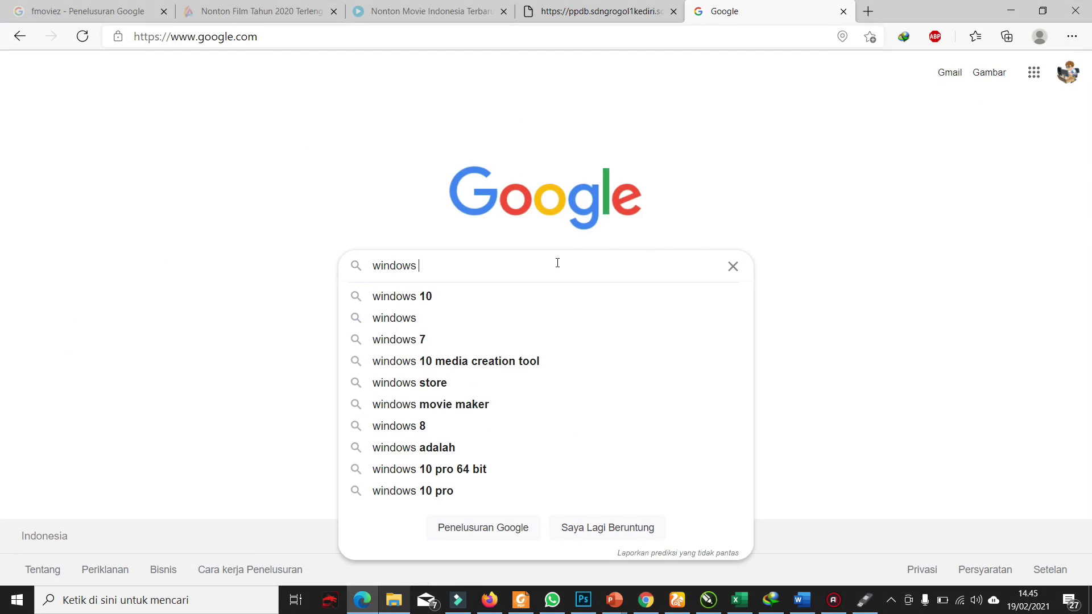
text(10 download)
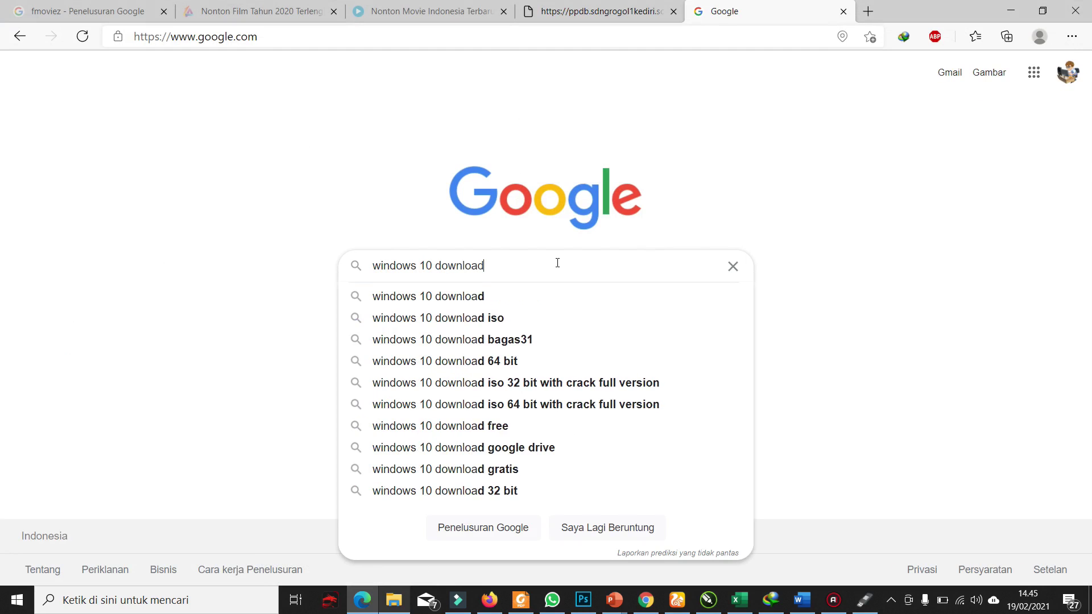
key(Return)
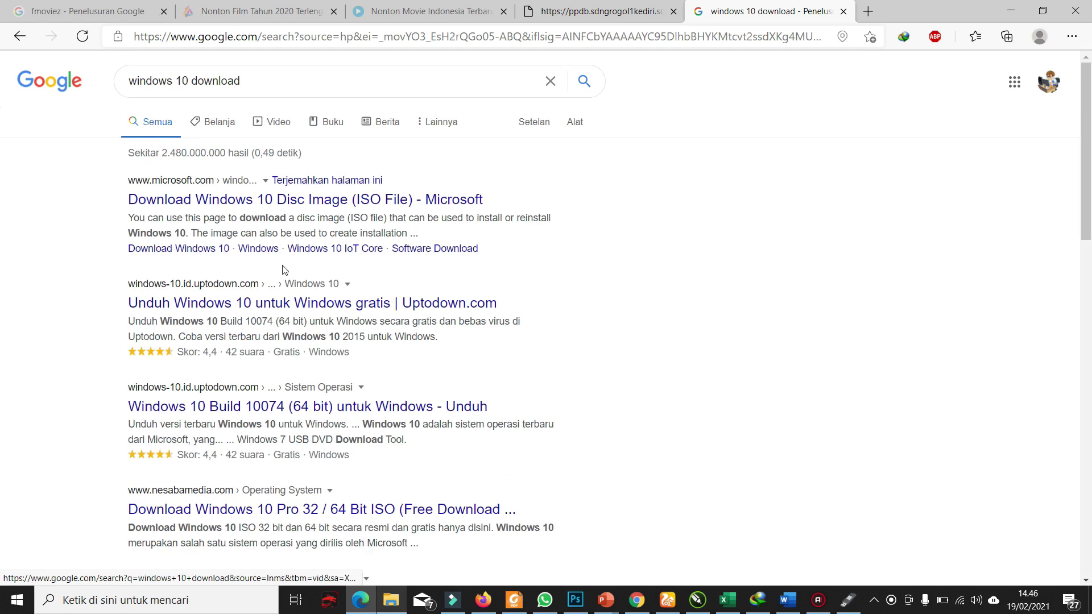
scroll(178, 249, down, 4)
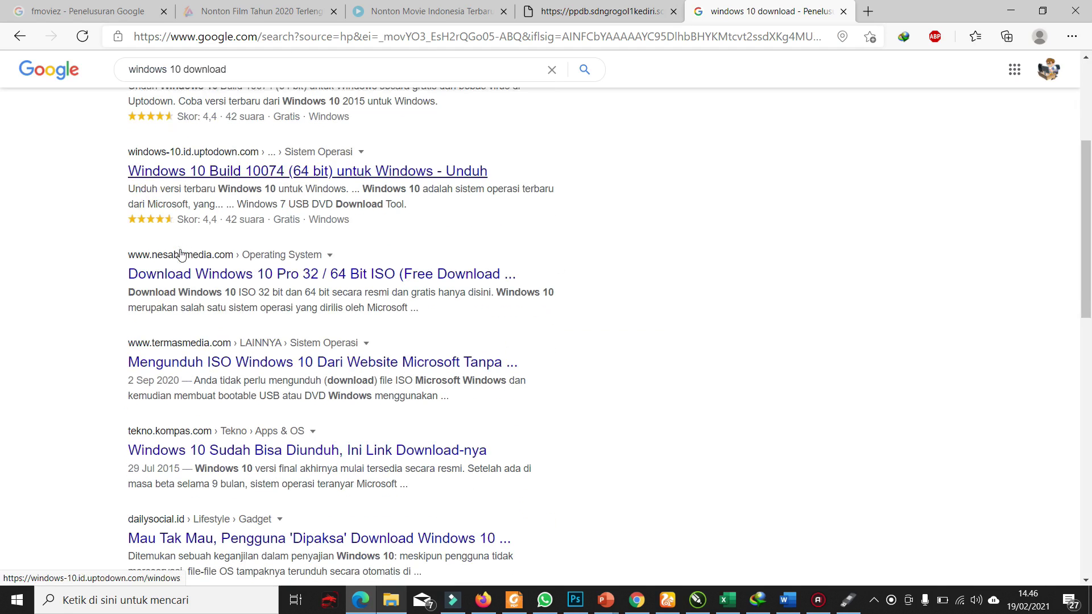
scroll(222, 443, down, 2)
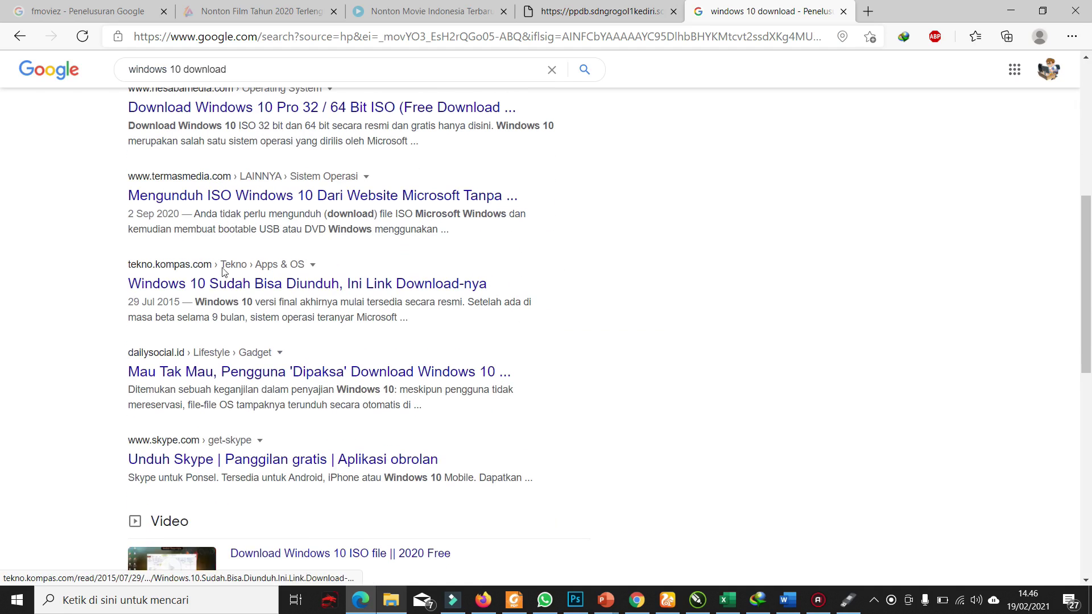
scroll(246, 415, up, 5)
scroll(245, 415, up, 2)
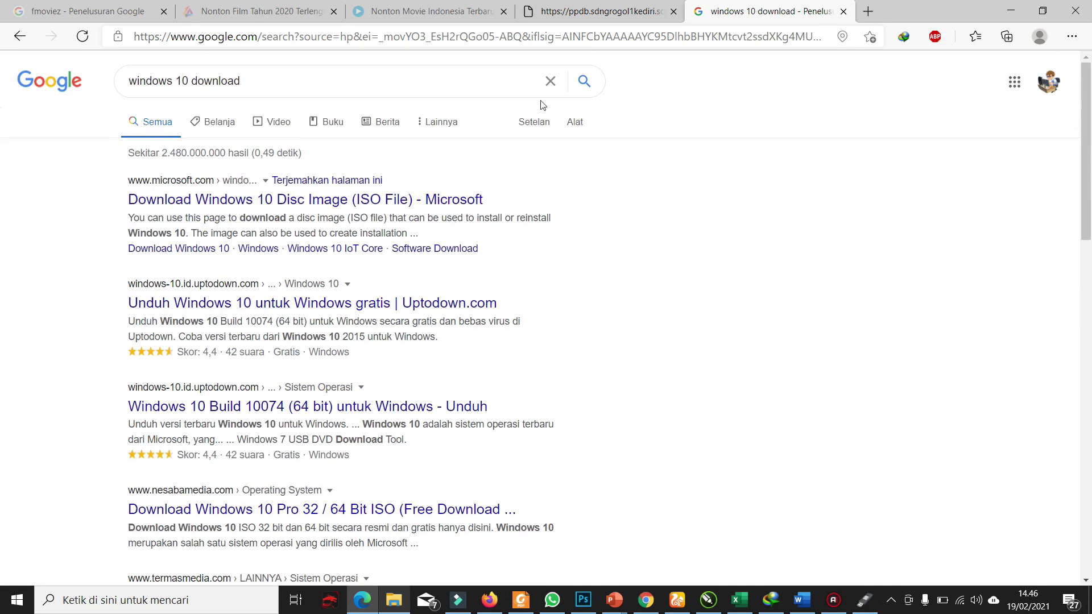
click(313, 83)
key(ctrl+a)
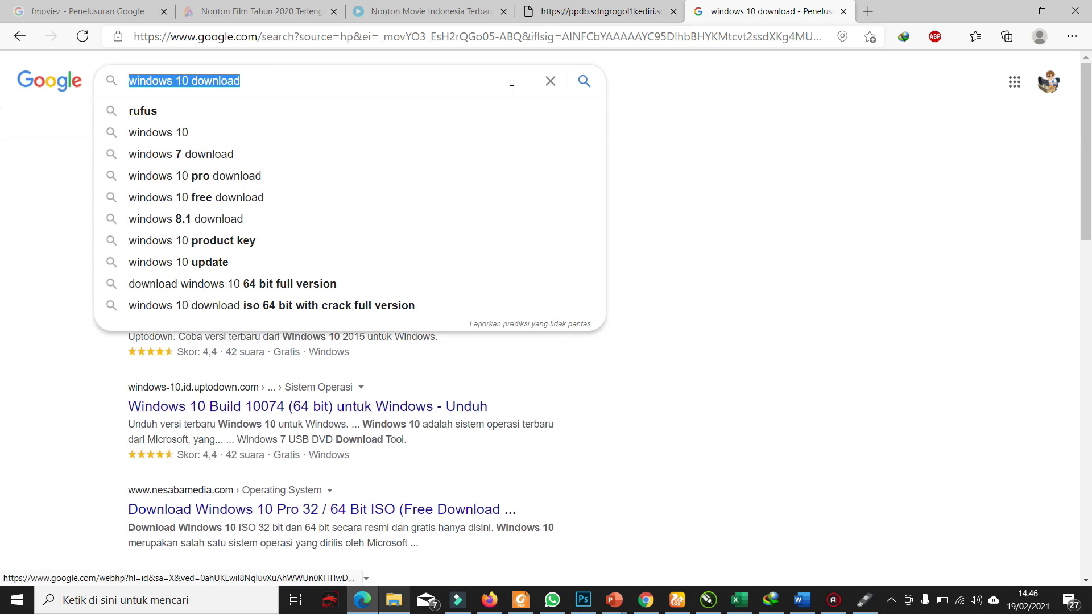
- Search the web for "gigapurbalingga.co," in a new tab and open the GigaPurbalingga.Net site
click(867, 20)
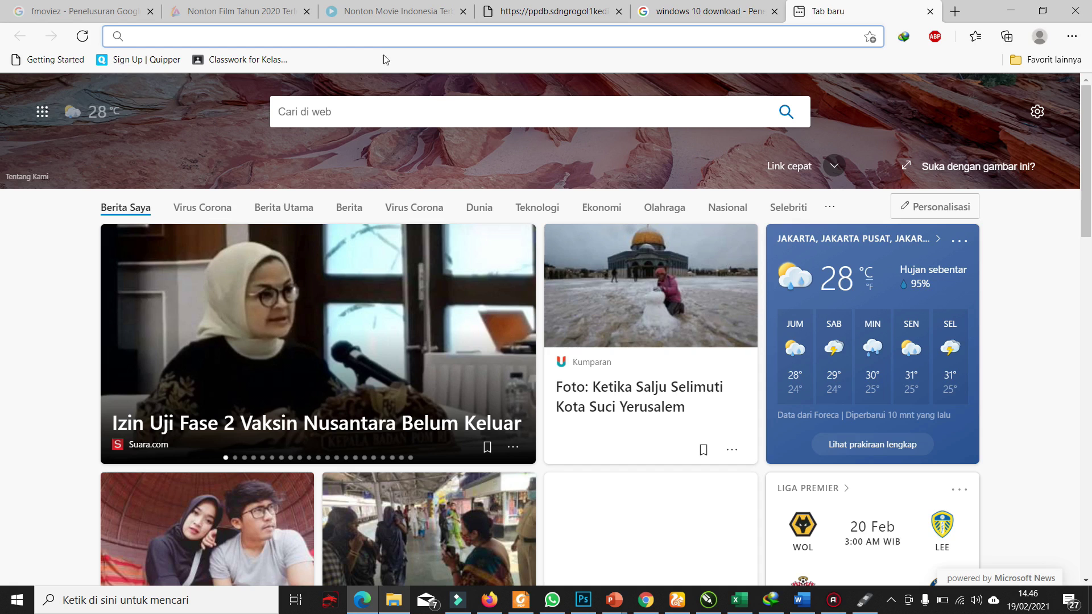
click(381, 42)
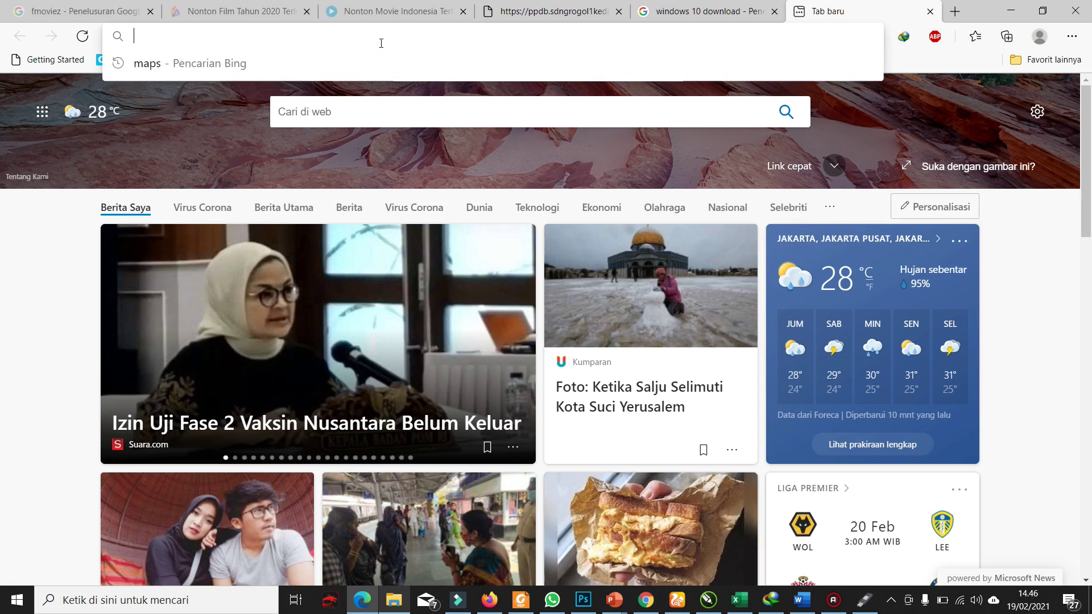
text(giga)
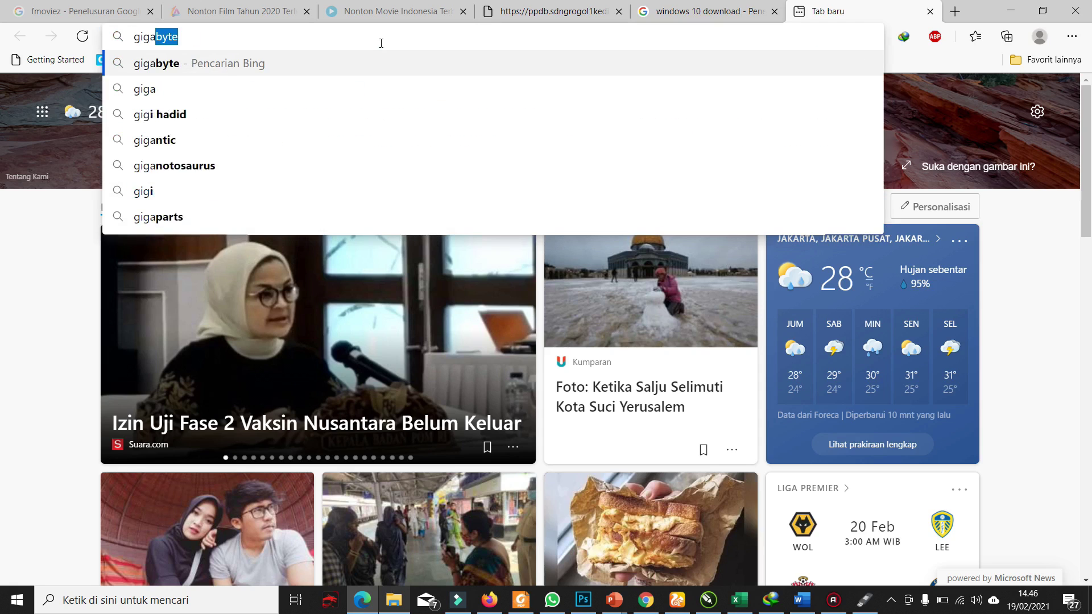
text(purbalingga.co,)
key(Return)
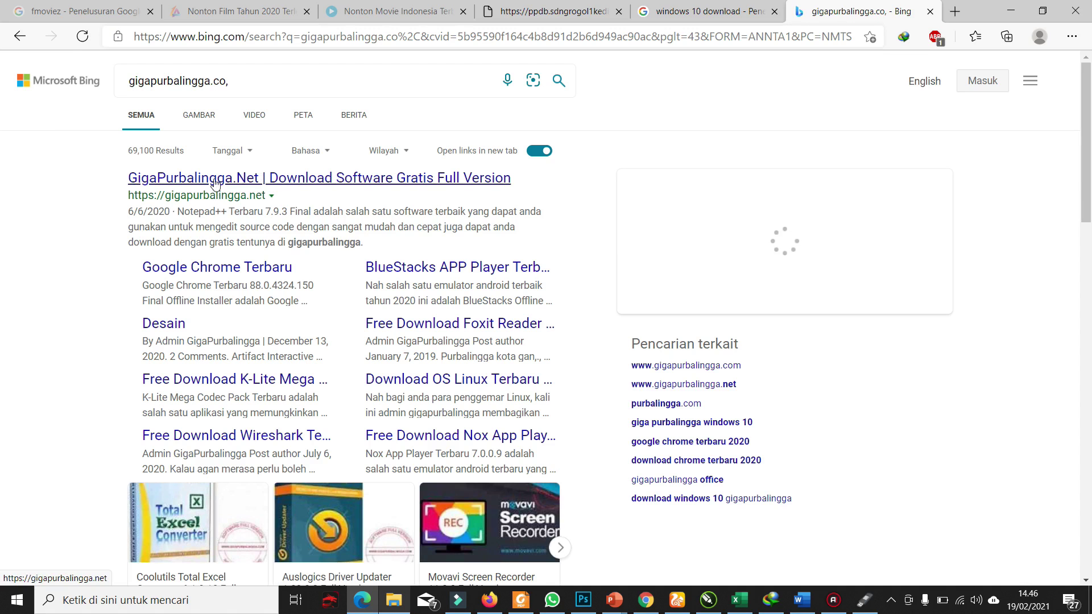
click(251, 183)
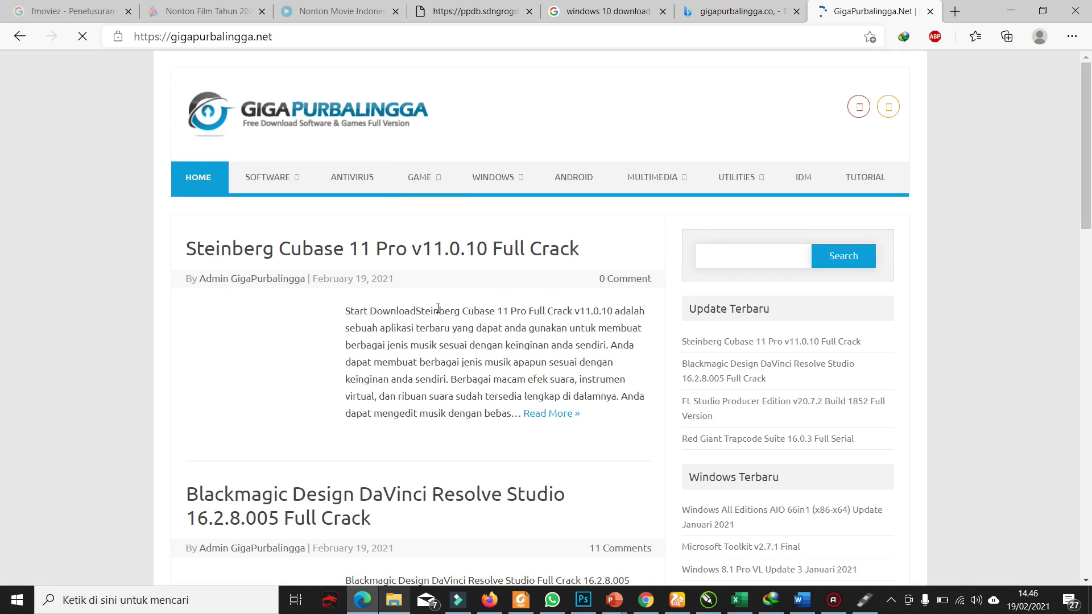
- Open the site's Windows category and browse the operating system posts down to Windows 10 Pro 20H2 Slim v3
mouse_move(518, 179)
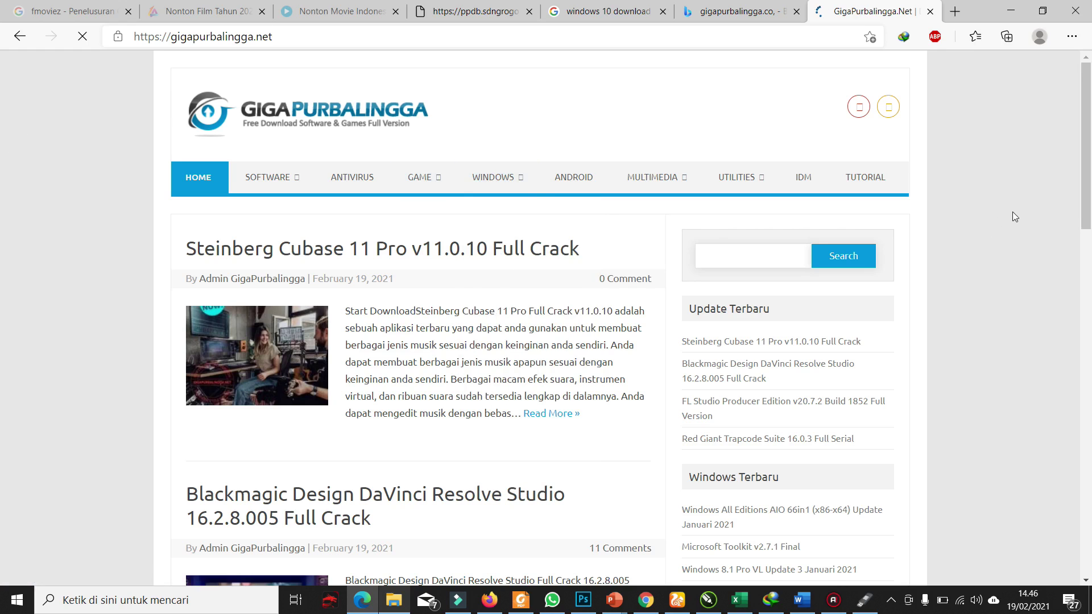
scroll(297, 325, down, 5)
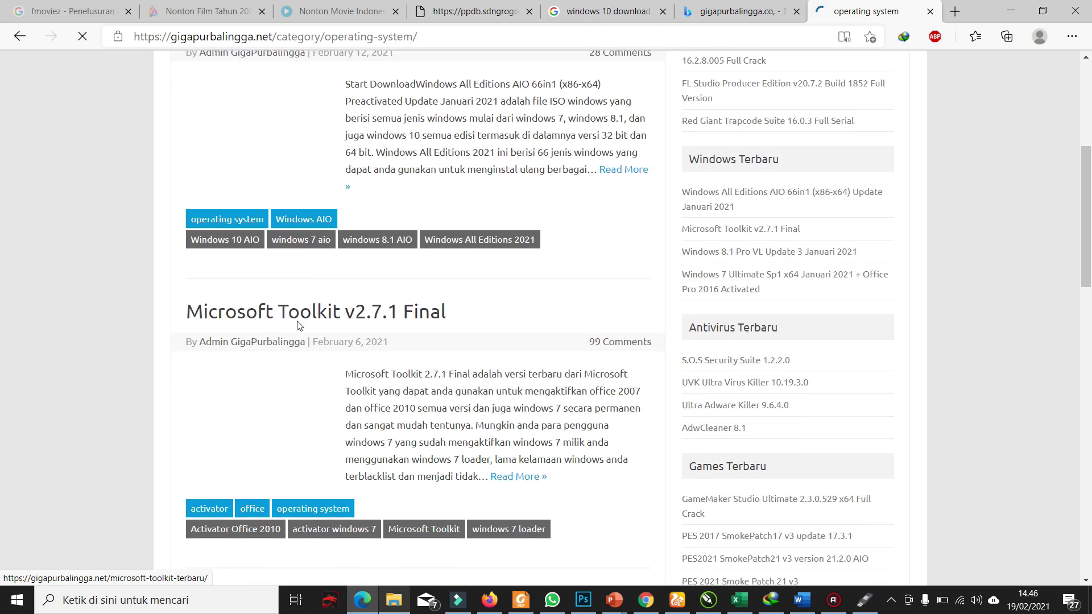
scroll(297, 324, up, 5)
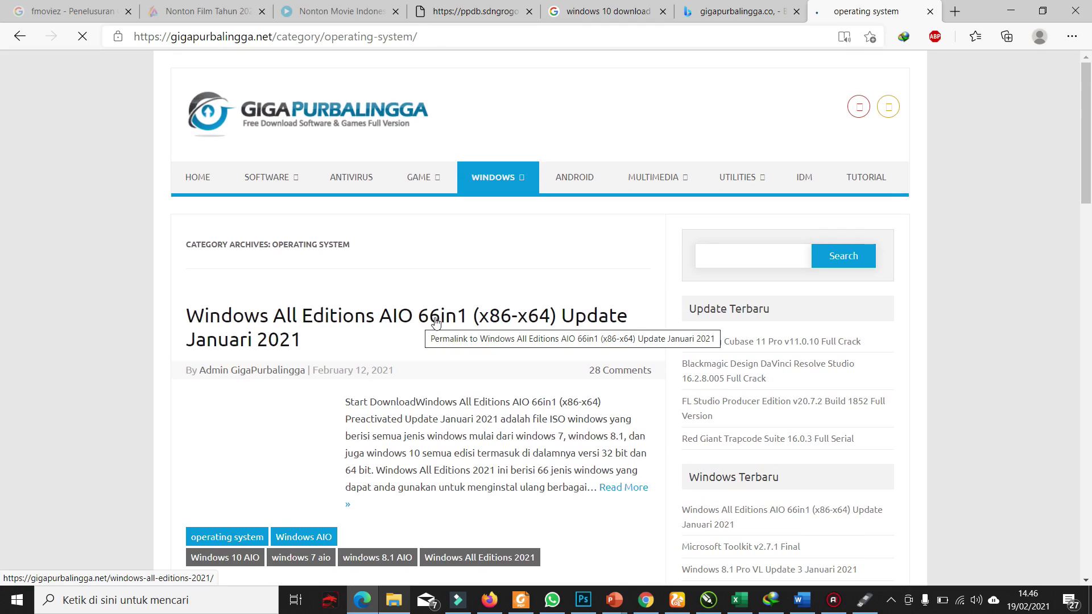
scroll(687, 166, down, 10)
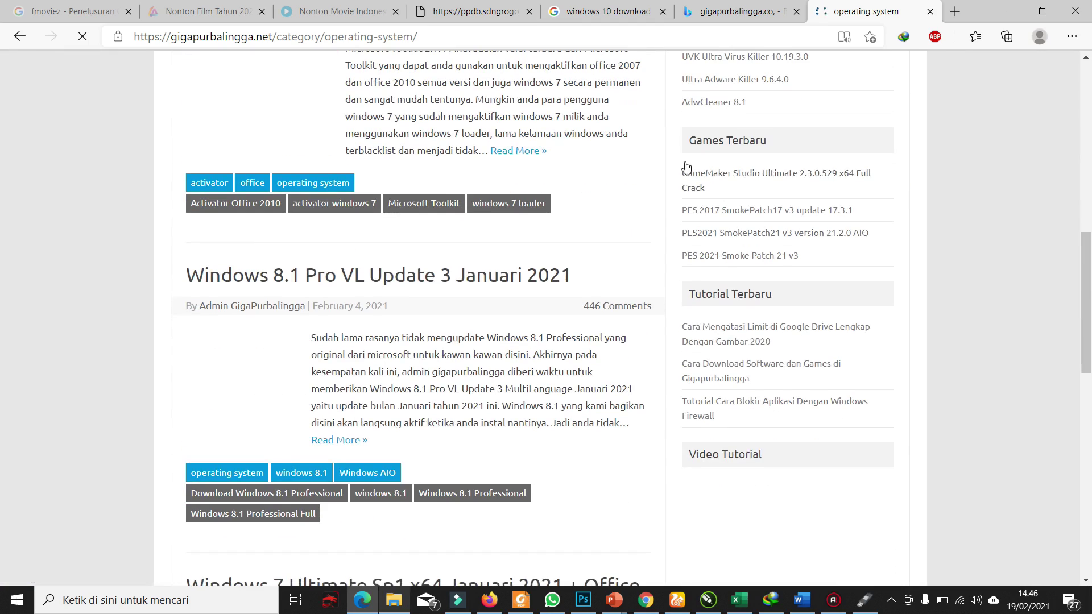
scroll(606, 215, down, 8)
scroll(608, 218, down, 4)
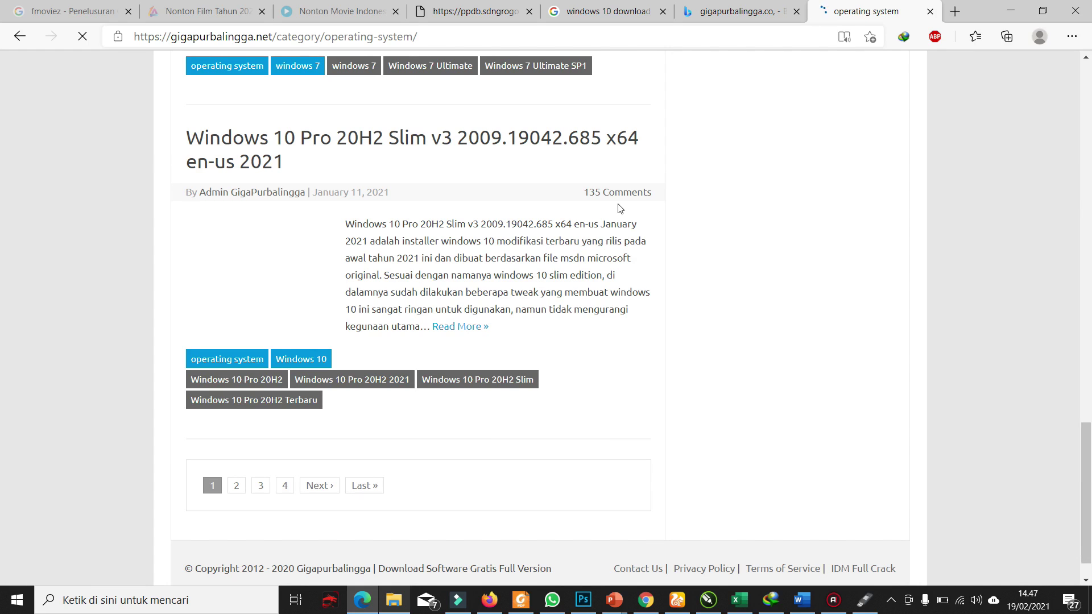
- Open the Windows 10 Pro 20H2 Slim v3 article, examine its download links and dismiss the page translation offer
scroll(559, 316, down, 10)
scroll(559, 317, down, 15)
scroll(501, 324, up, 4)
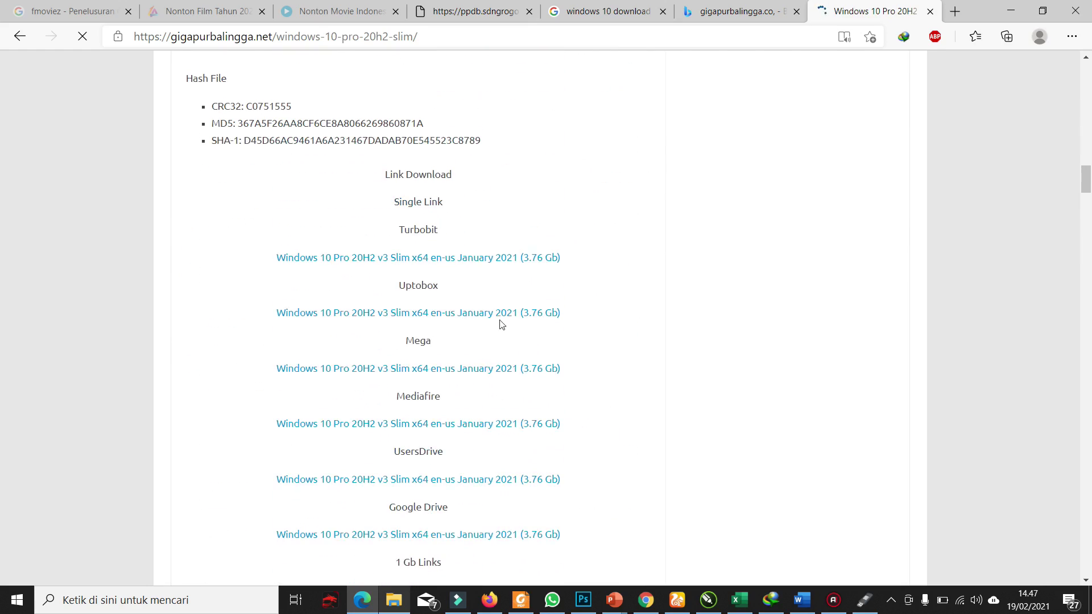
scroll(409, 370, down, 5)
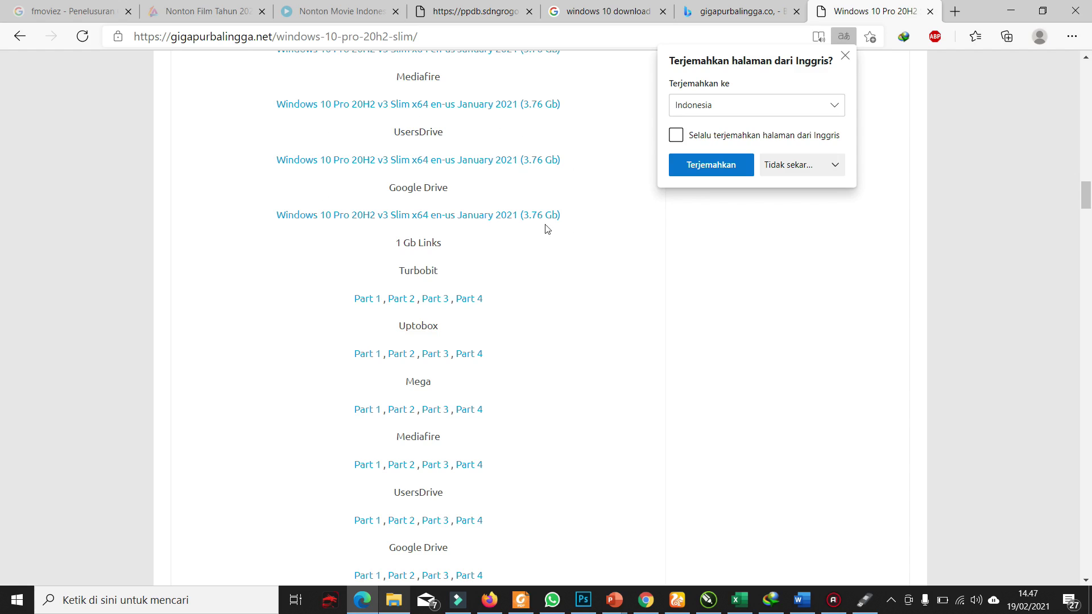
click(526, 165)
click(845, 55)
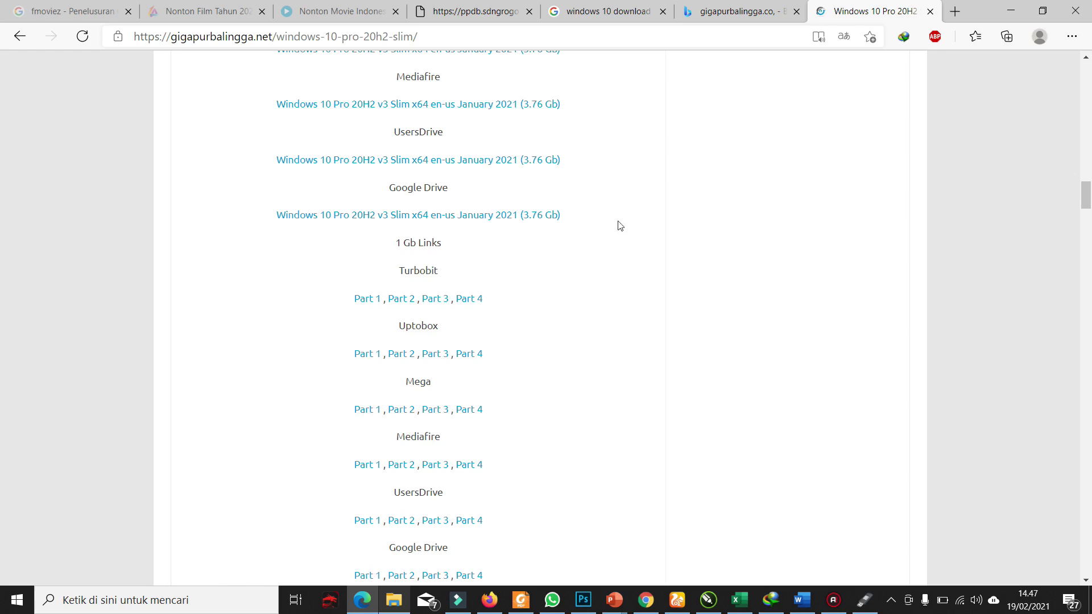
- Review the article's screenshots and tweaks, and minimize the browser to return to Rufus
scroll(488, 278, up, 15)
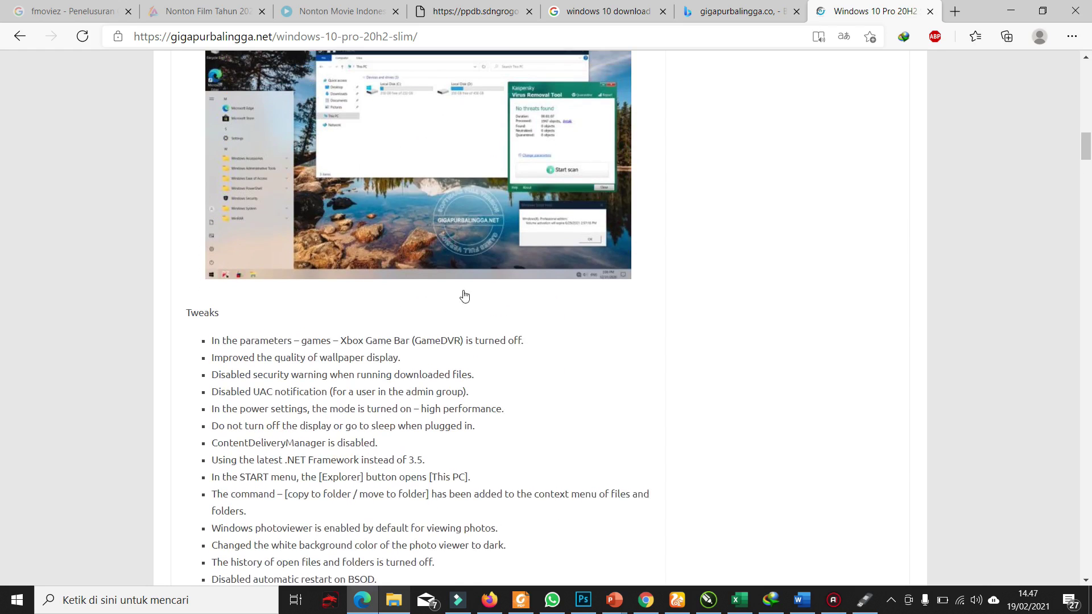
scroll(465, 295, up, 8)
scroll(895, 239, down, 5)
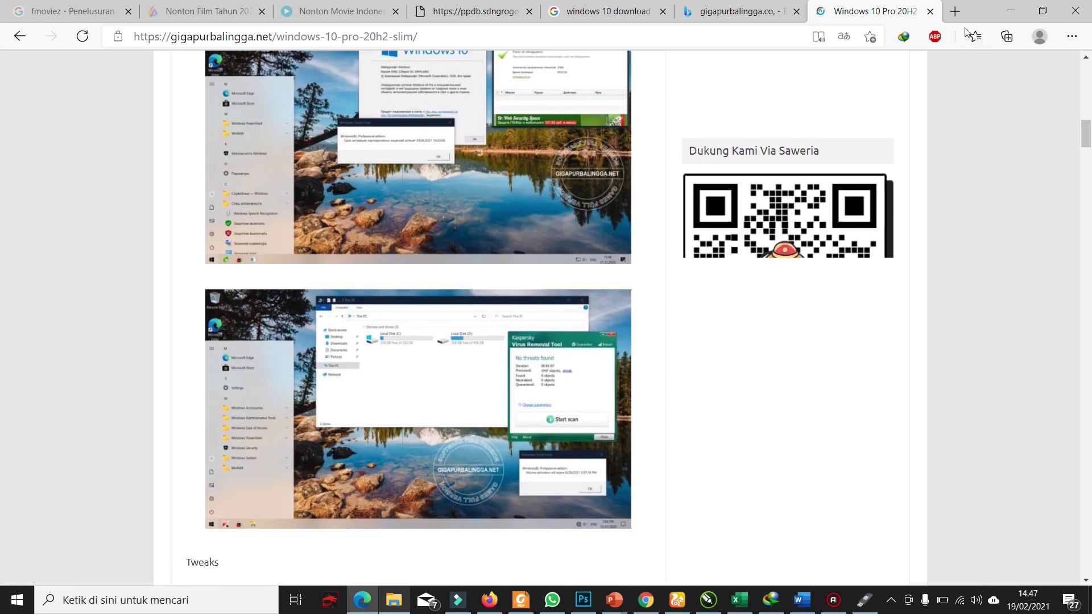
click(1011, 10)
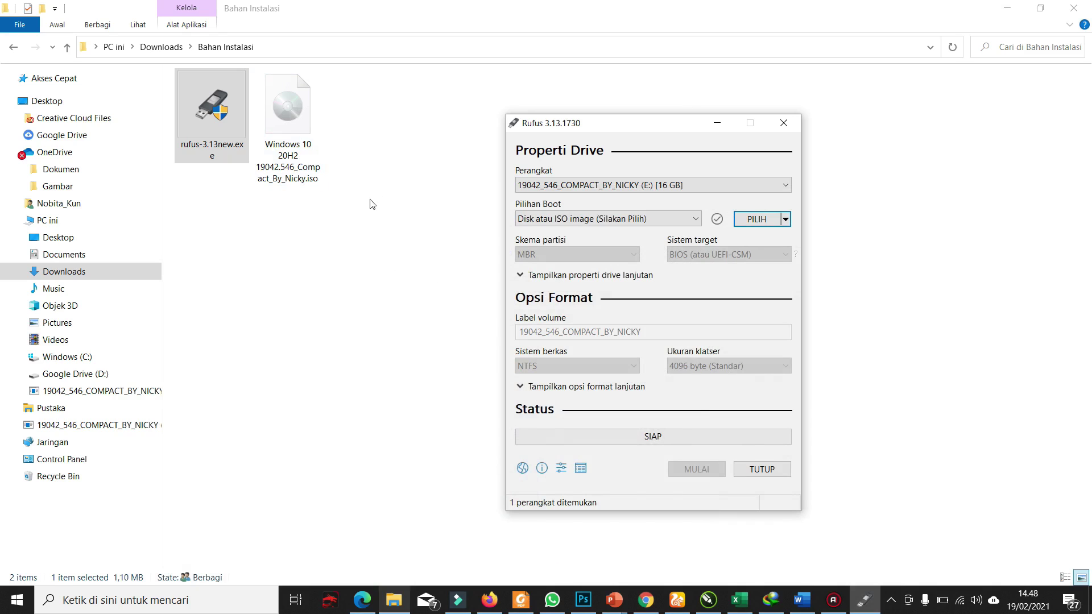
- Return to Microsoft Edge and search Google for "rufus" in place of the Windows 10 query
click(362, 600)
click(639, 6)
click(298, 80)
key(ctrl+a)
text(rufus)
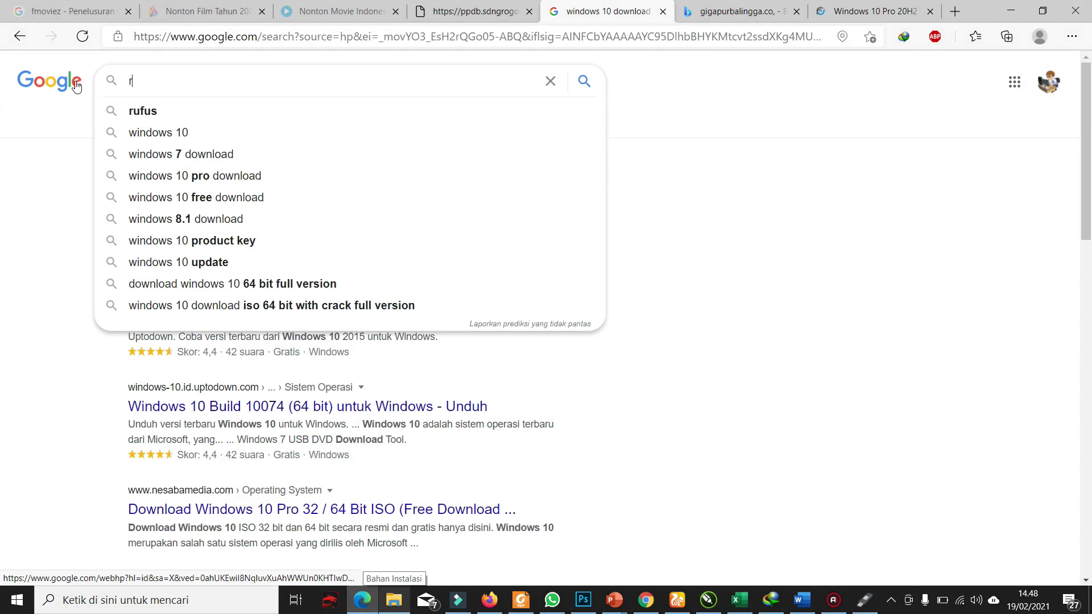
key(Return)
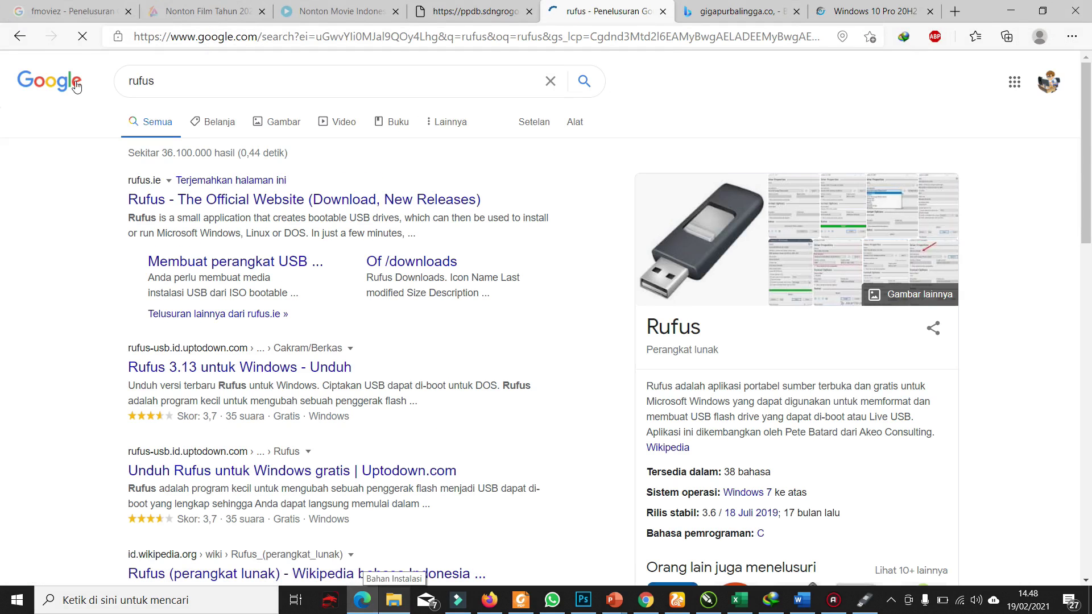
- Open the official Rufus website in a new tab and go to its Unduh section with the Rufus 3.13 links
right_click(276, 200)
click(292, 216)
click(648, 12)
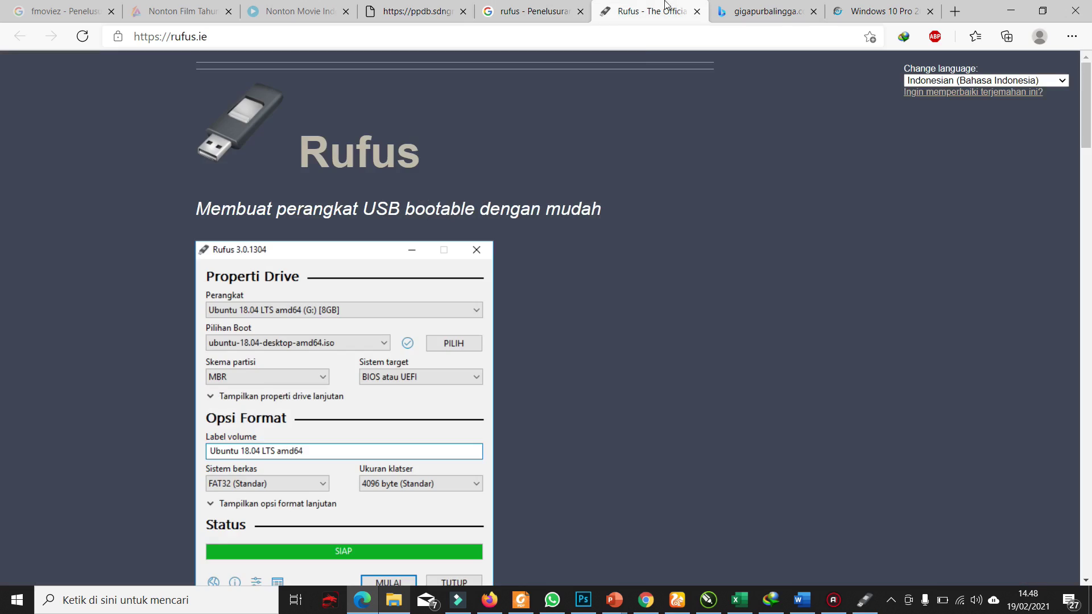
scroll(342, 273, down, 3)
scroll(320, 283, down, 6)
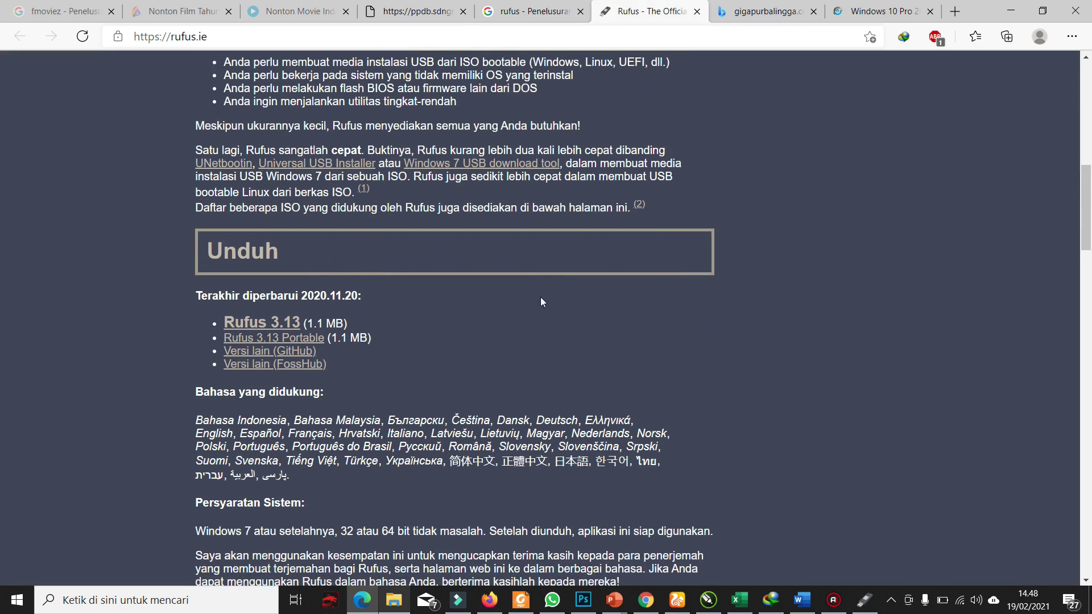
- Launch rufus-3.13new.exe from the Bahan Instalasi folder, revisit the Rufus download page and return to the Rufus window
click(268, 328)
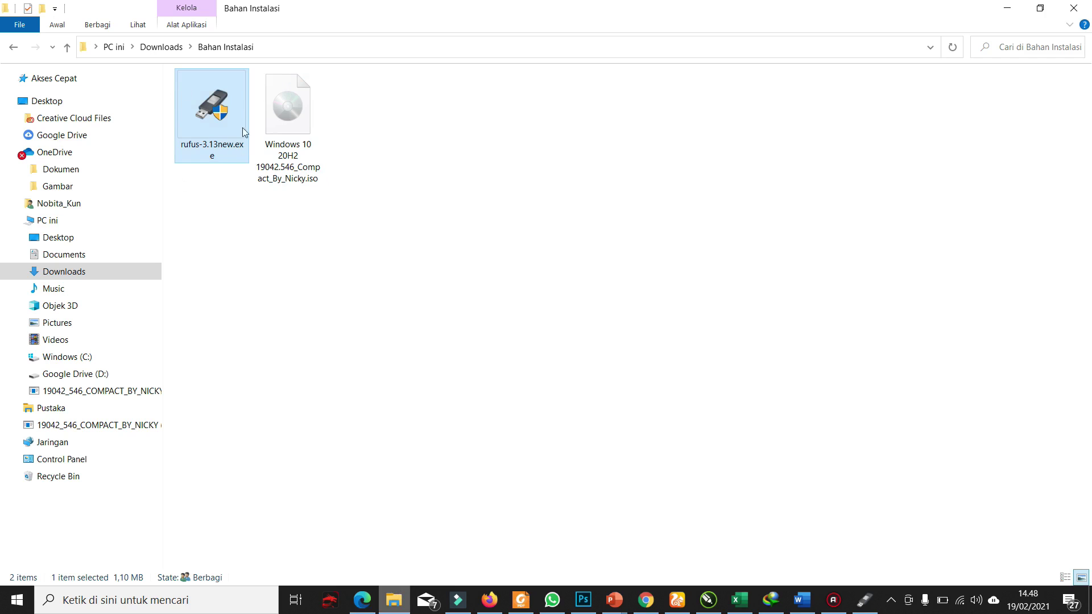
key(Return)
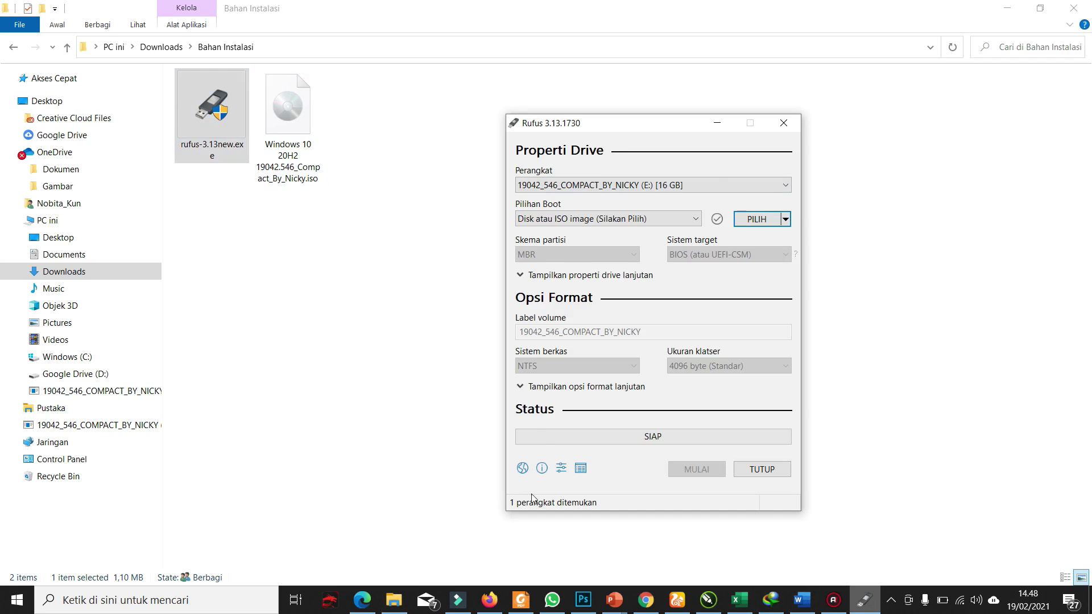
click(363, 600)
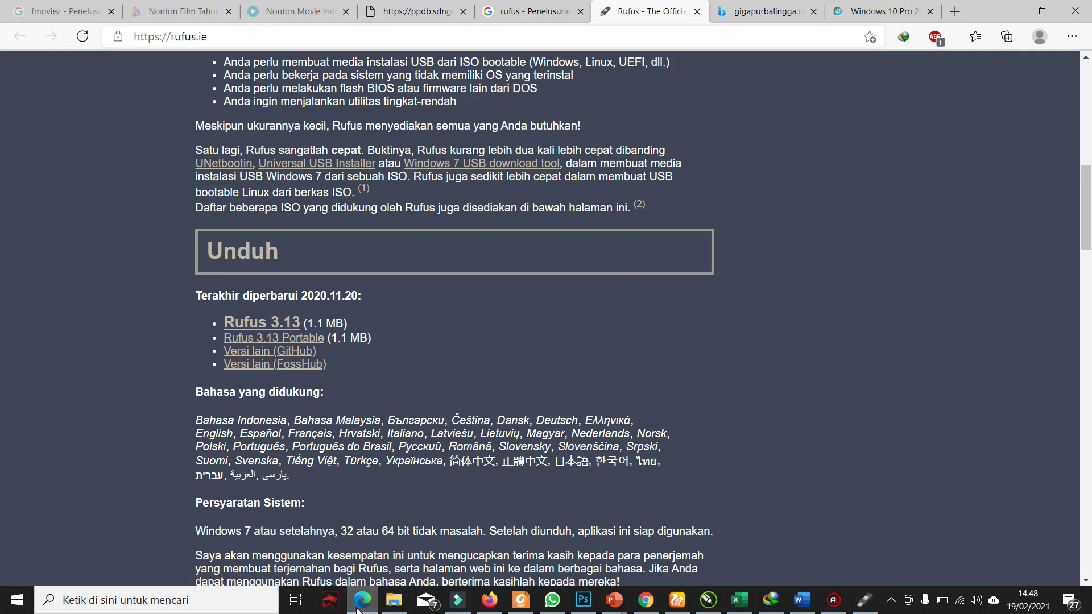
click(864, 600)
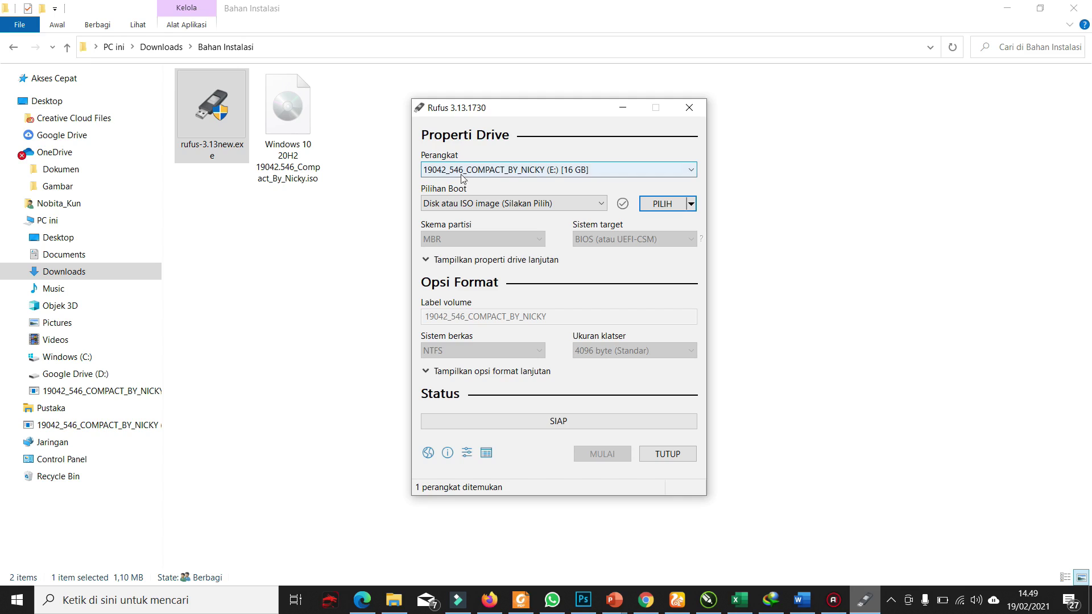
- Choose the 16 GB USB drive 19042_546_COMPACT_BY_NICKY (E:) as the target device
click(585, 171)
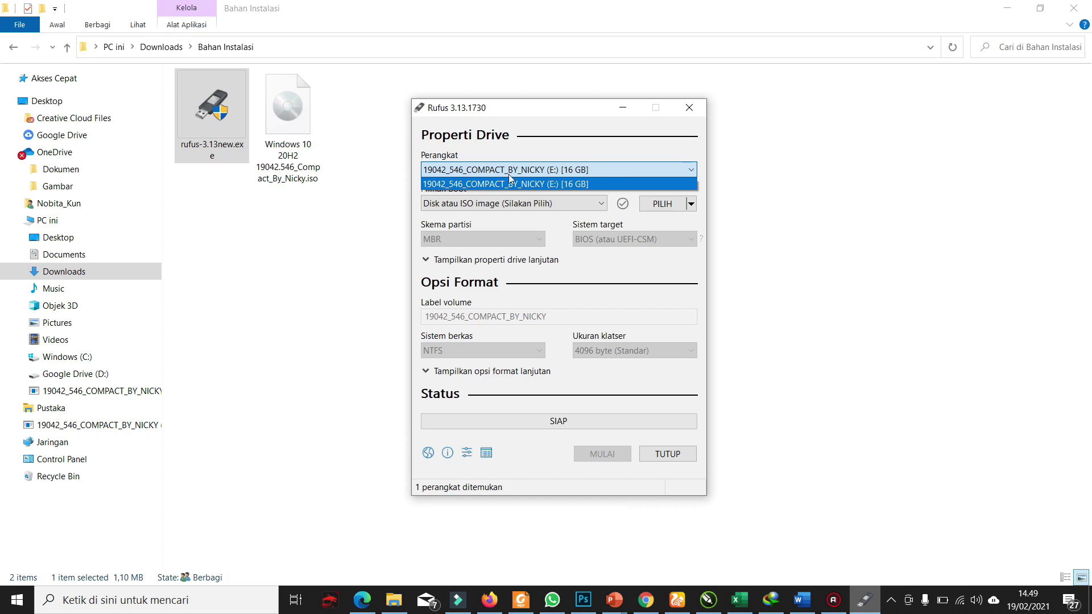
click(612, 168)
click(586, 172)
click(589, 168)
click(590, 168)
click(527, 183)
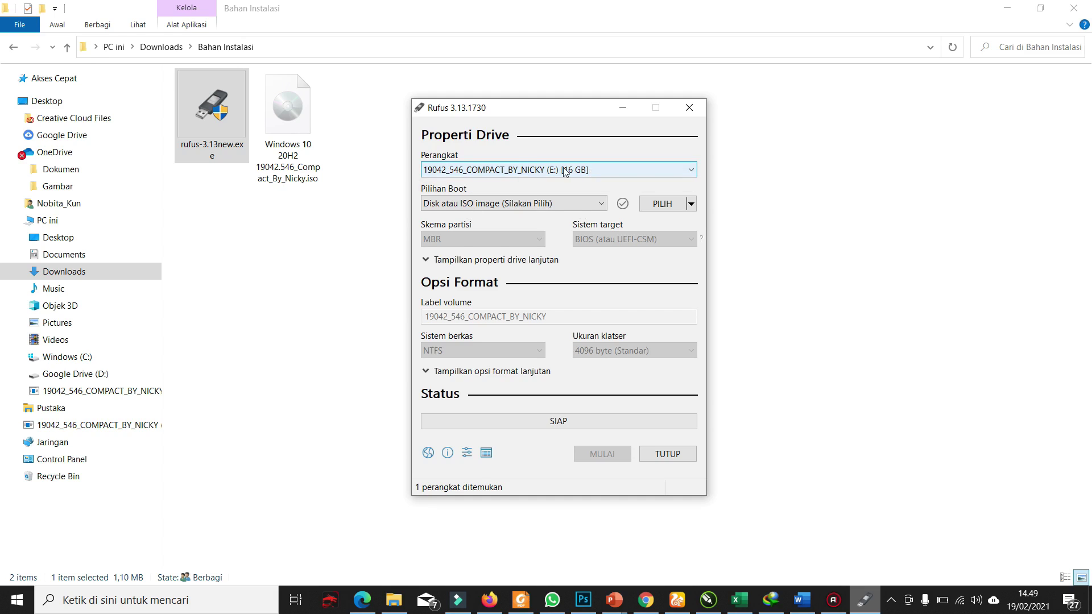
click(596, 174)
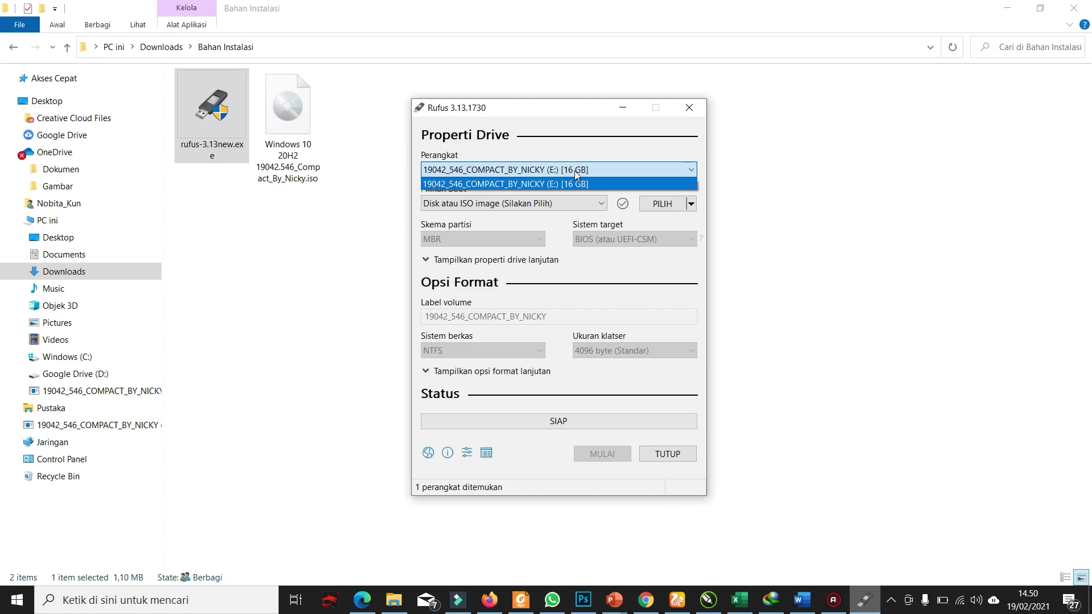
click(582, 170)
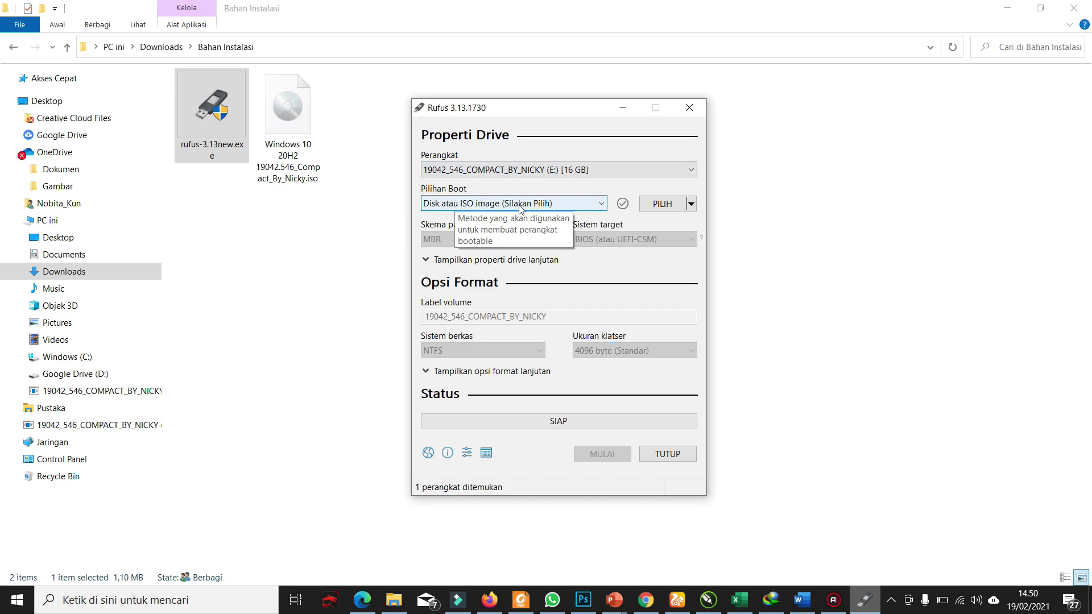
- Review the boot options and keep "Disk atau ISO image (Silakan Pilih)" as the boot method
click(590, 205)
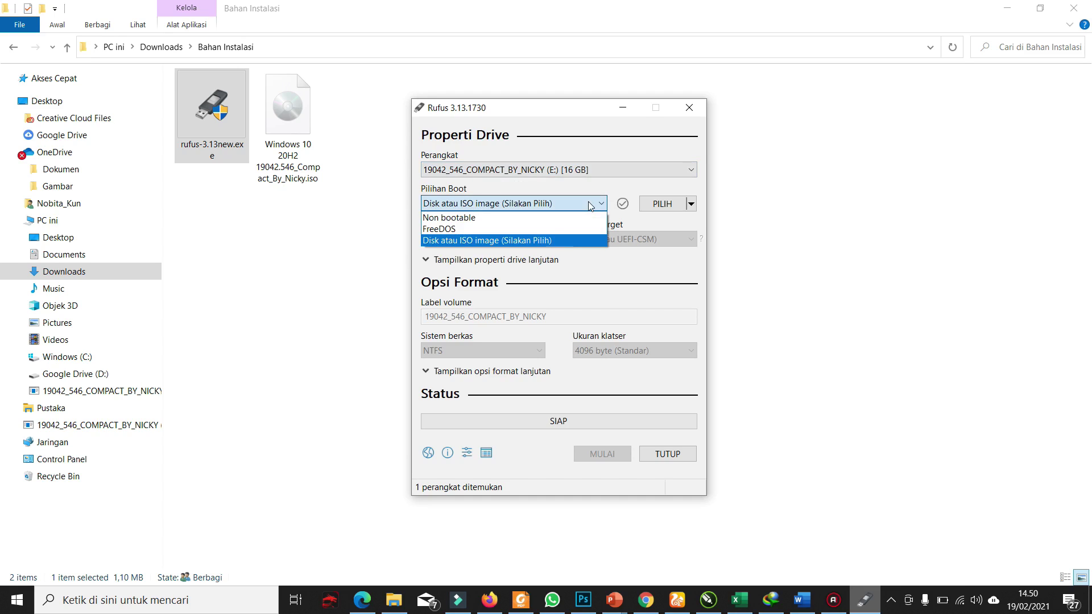
click(456, 206)
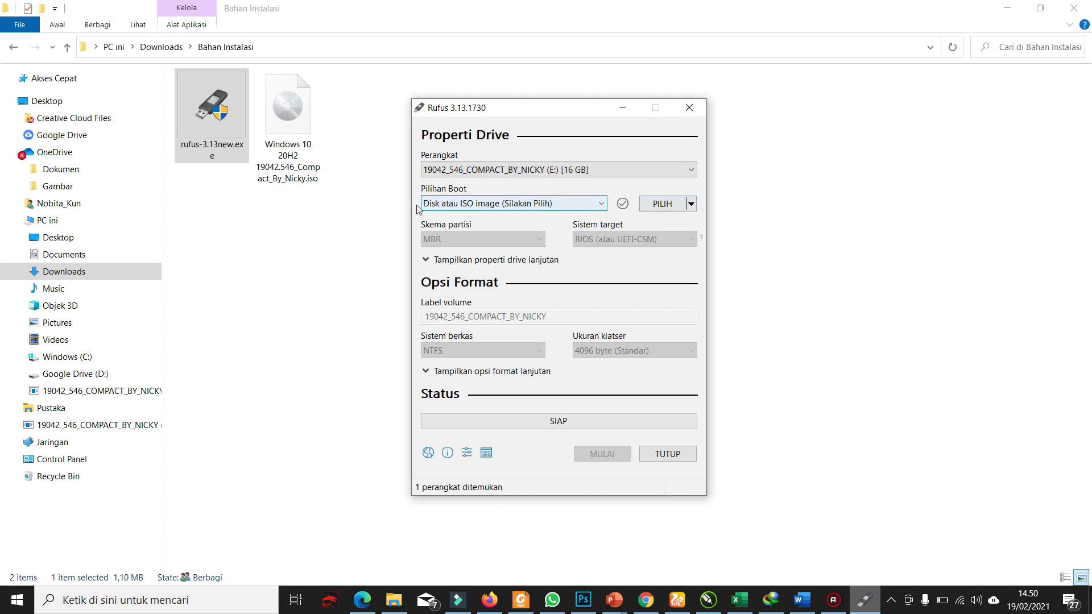
click(561, 205)
click(512, 205)
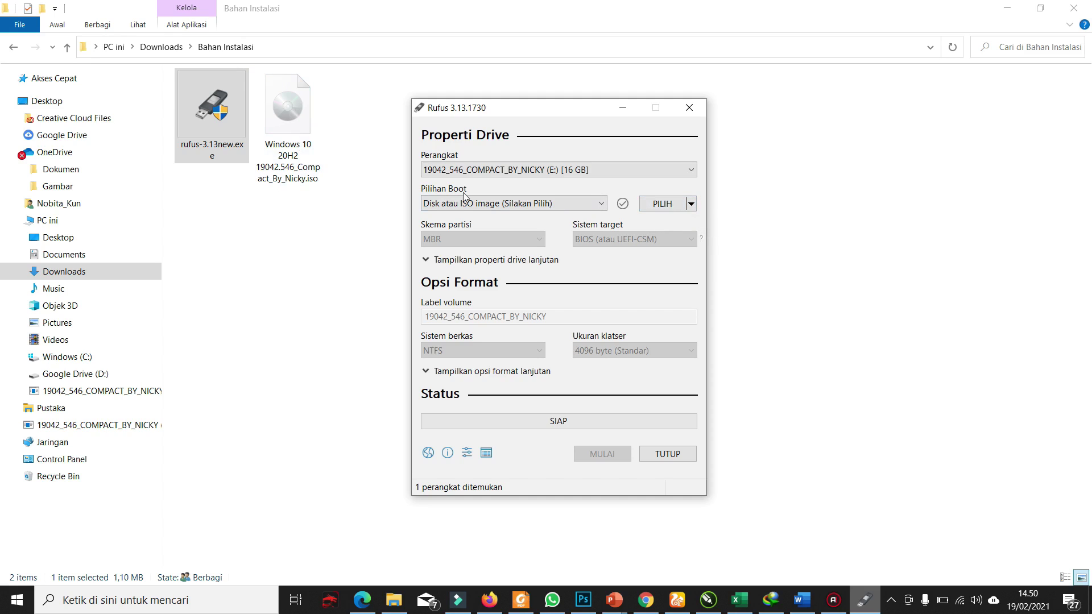
- Load the Windows 10 20H2 19042.546_Compact_By_Nicky.iso image from the Bahan Instalasi folder in Downloads
click(669, 209)
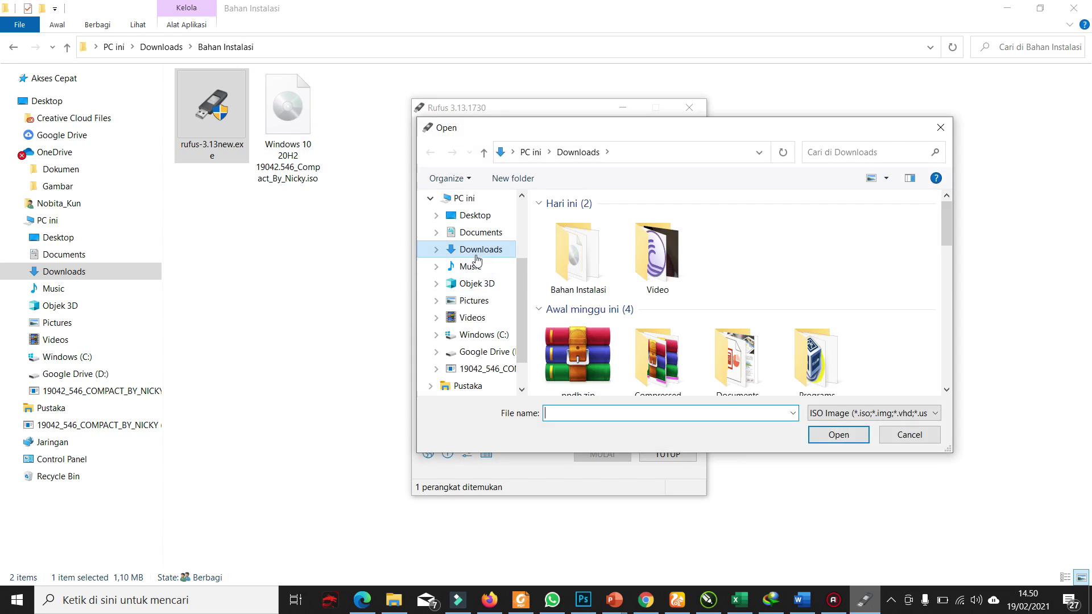
click(578, 273)
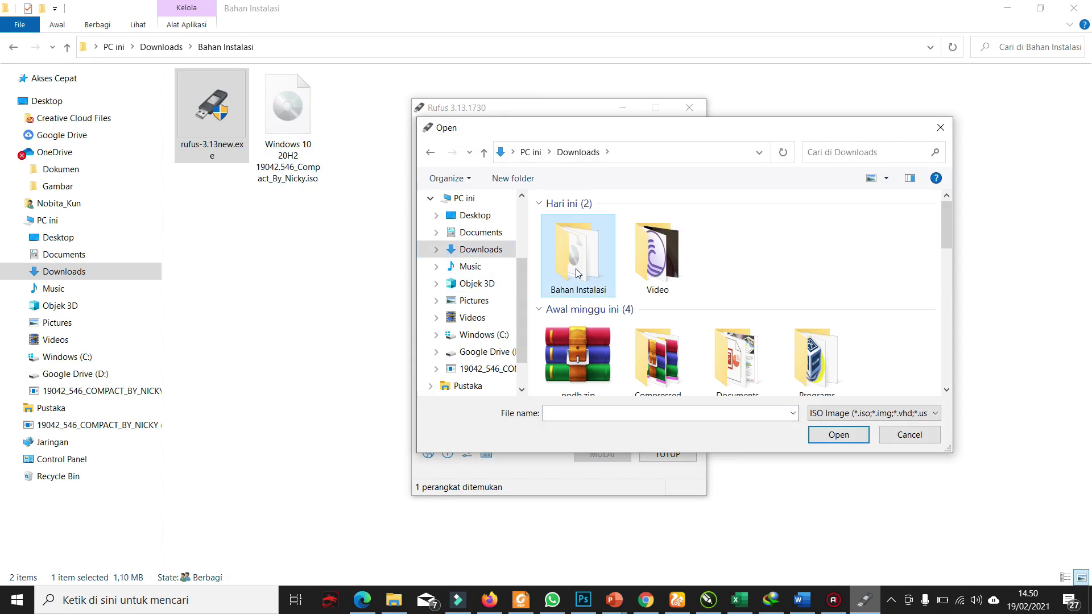
double_click(578, 273)
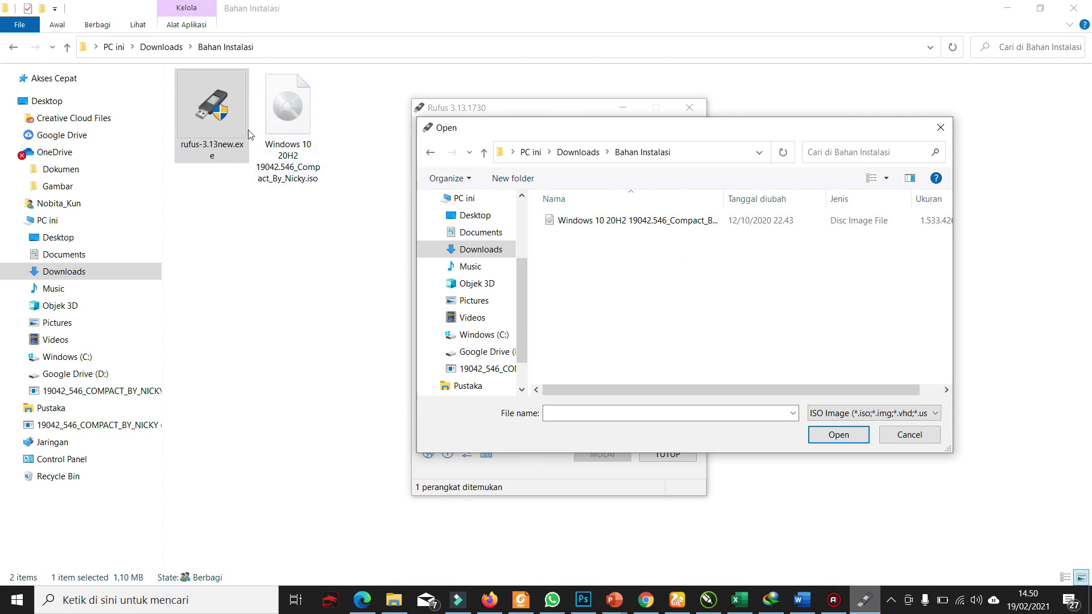
click(580, 226)
click(852, 436)
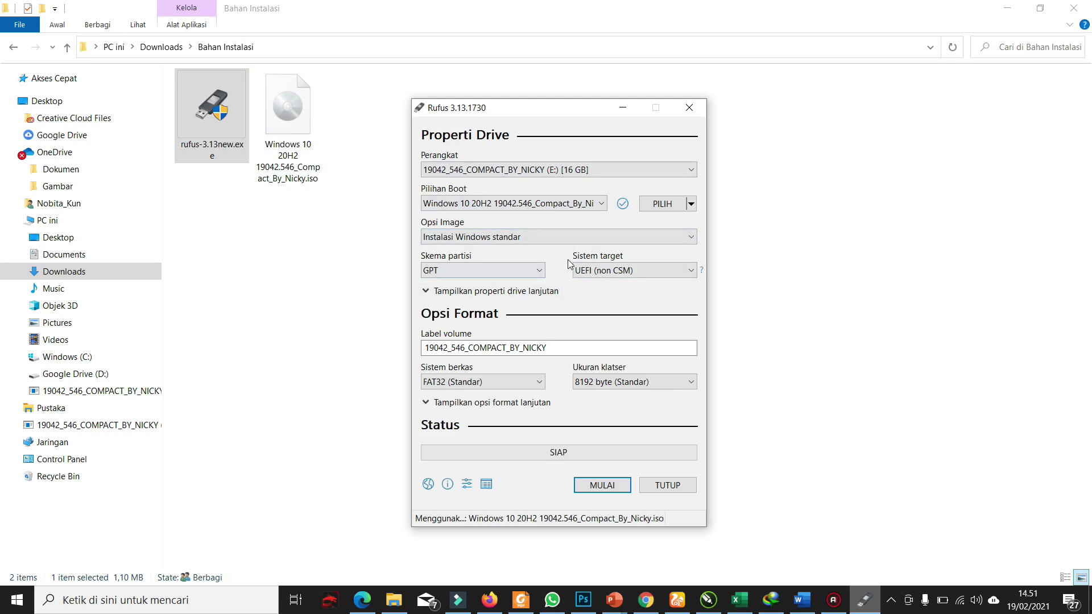
- Set the image option to "Instalasi Windows standar"
mouse_move(473, 242)
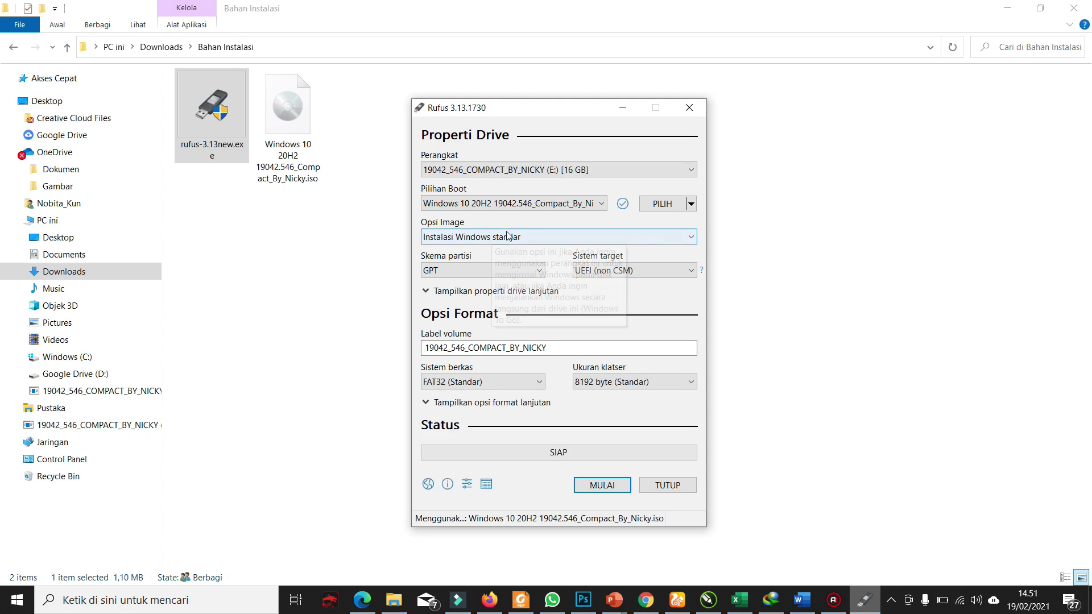
click(527, 238)
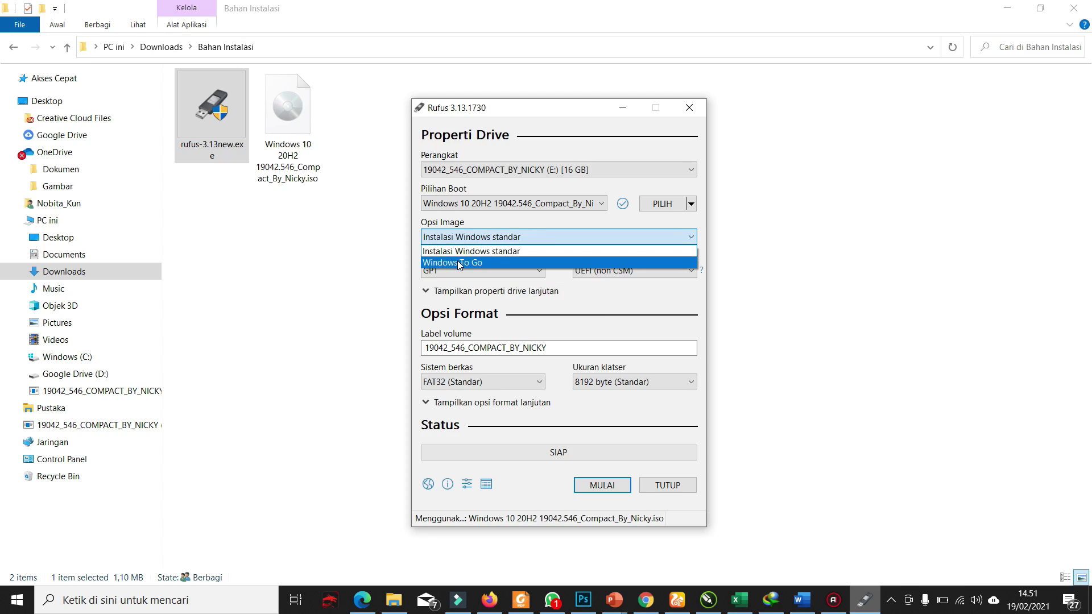
click(508, 252)
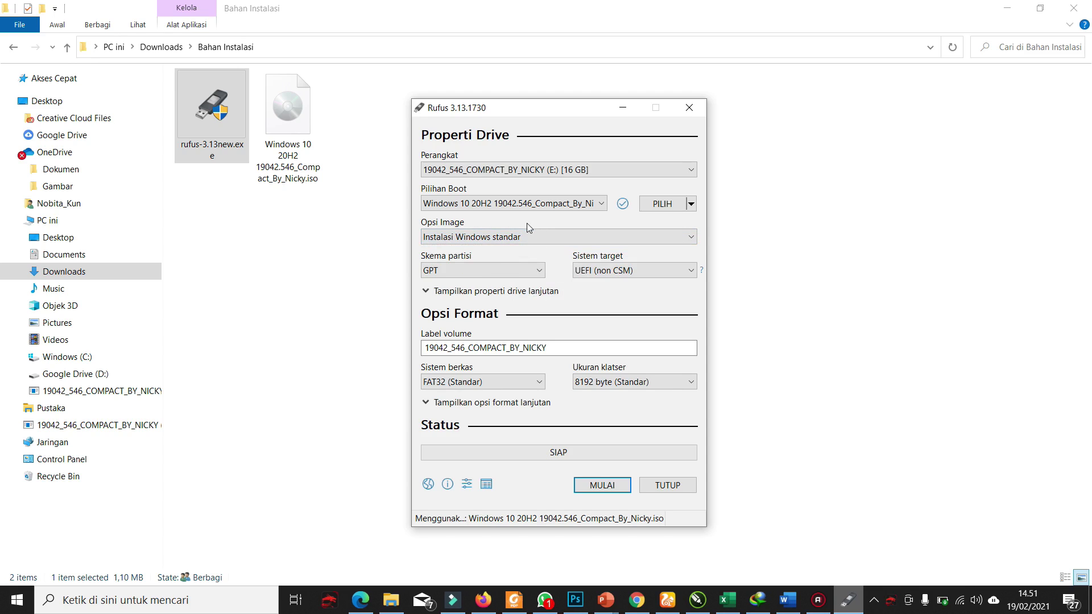
- Switch the Rufus interface language to English and reselect the 16 GB USB drive (E:) as the device
click(428, 484)
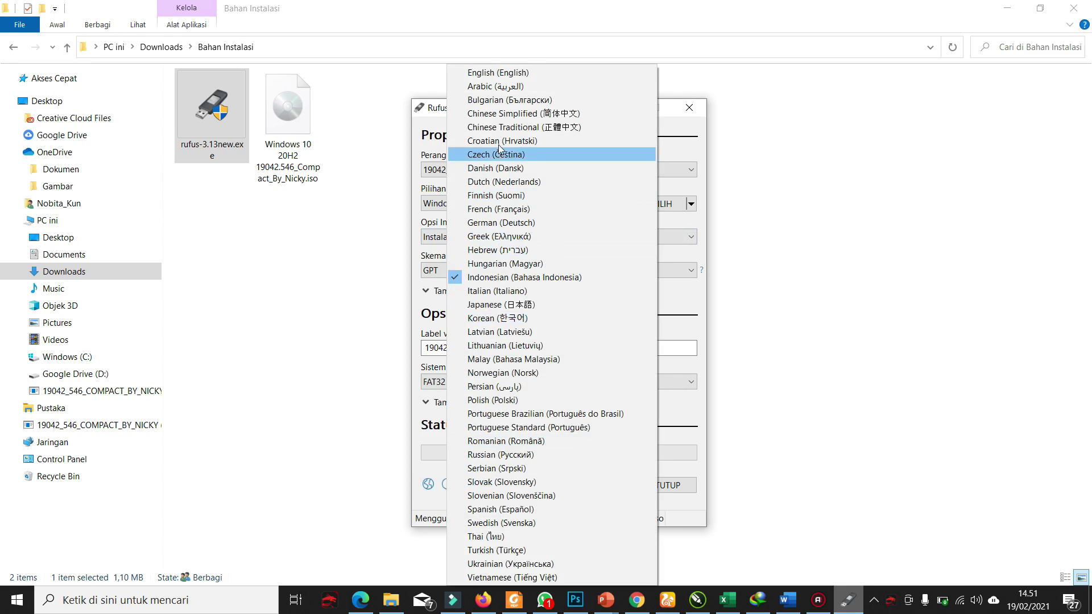
click(494, 73)
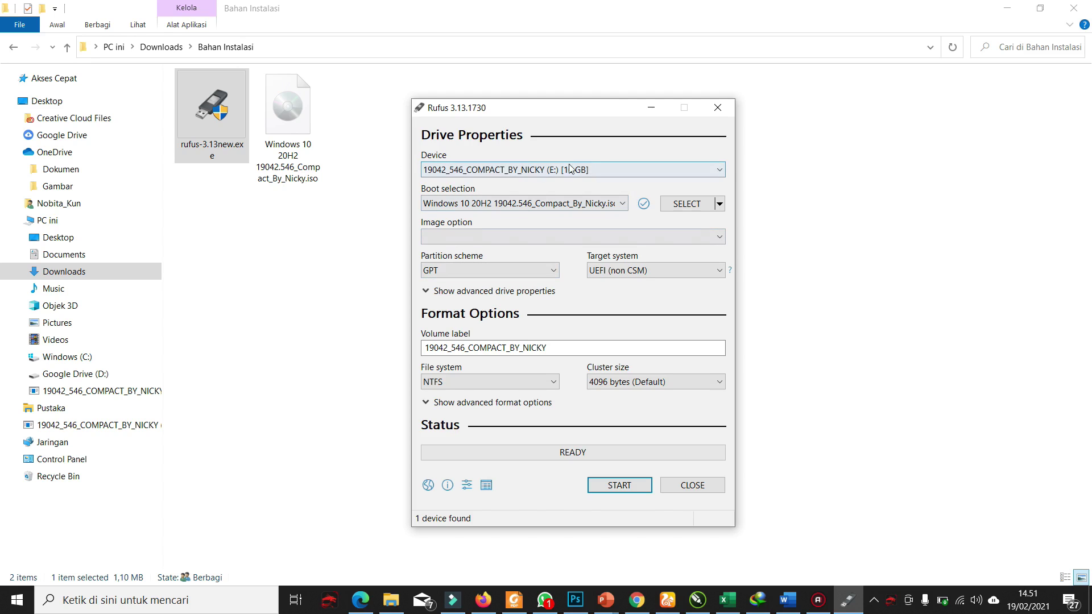
click(503, 170)
click(625, 183)
- Reload the Windows 10 20H2 19042.546_Compact_By_Nicky.iso image and set the image option to Standard Windows installation
click(675, 208)
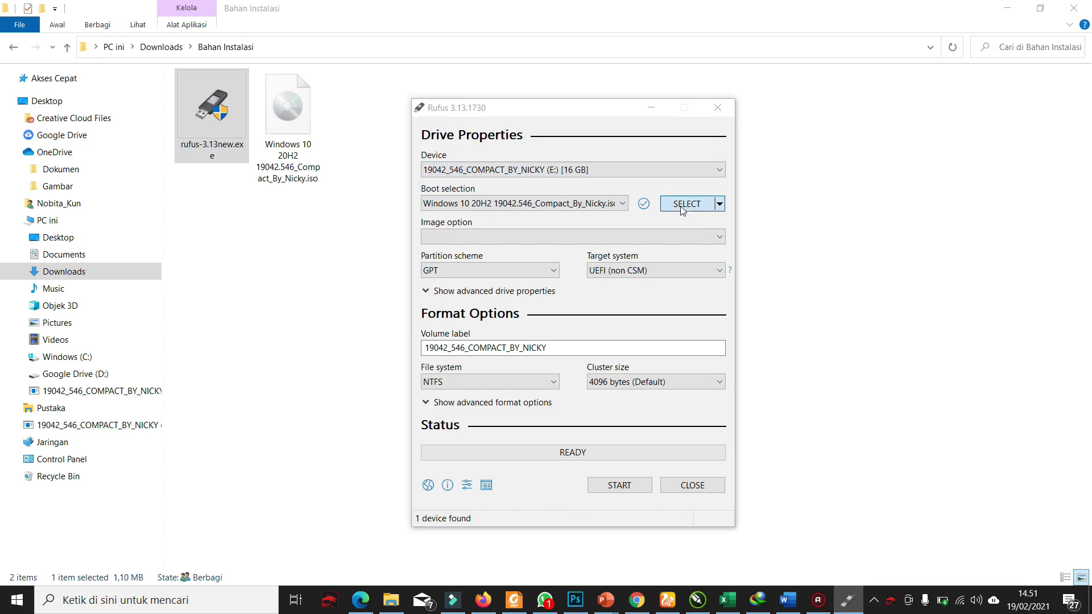
double_click(588, 222)
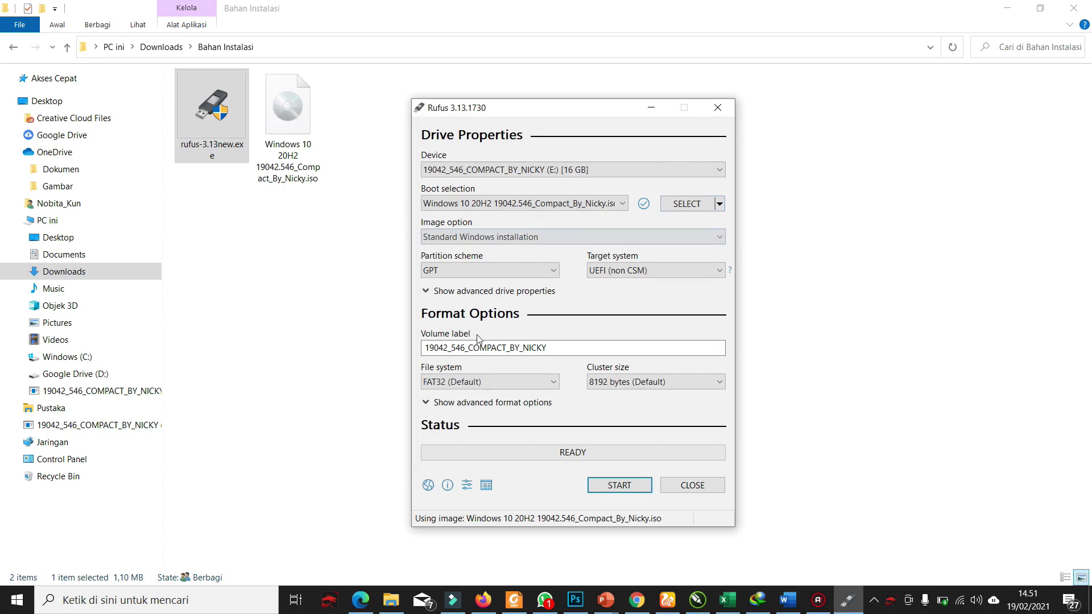
click(455, 236)
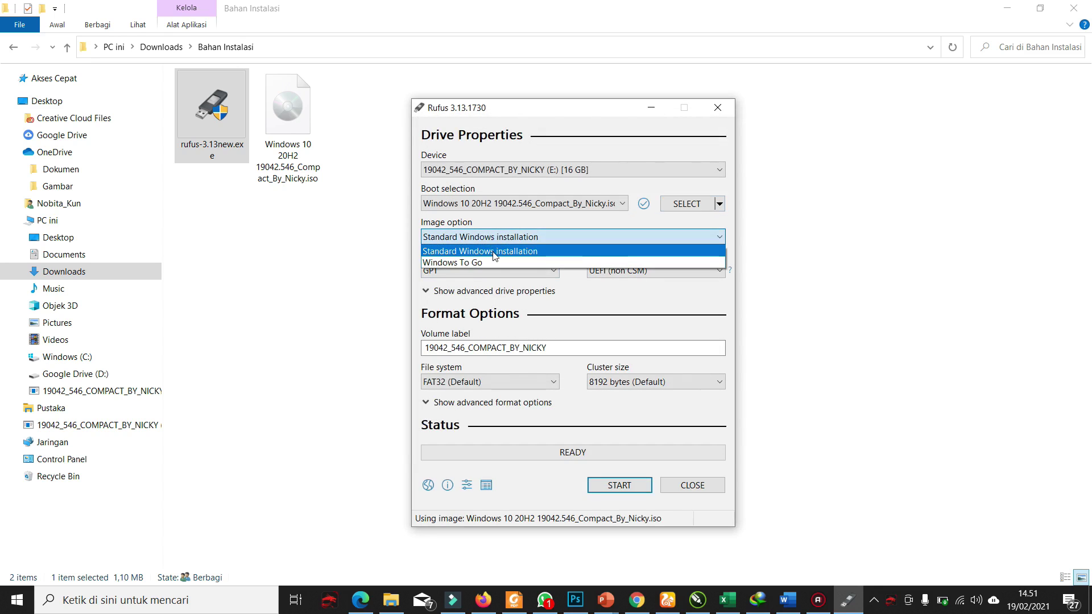
click(493, 252)
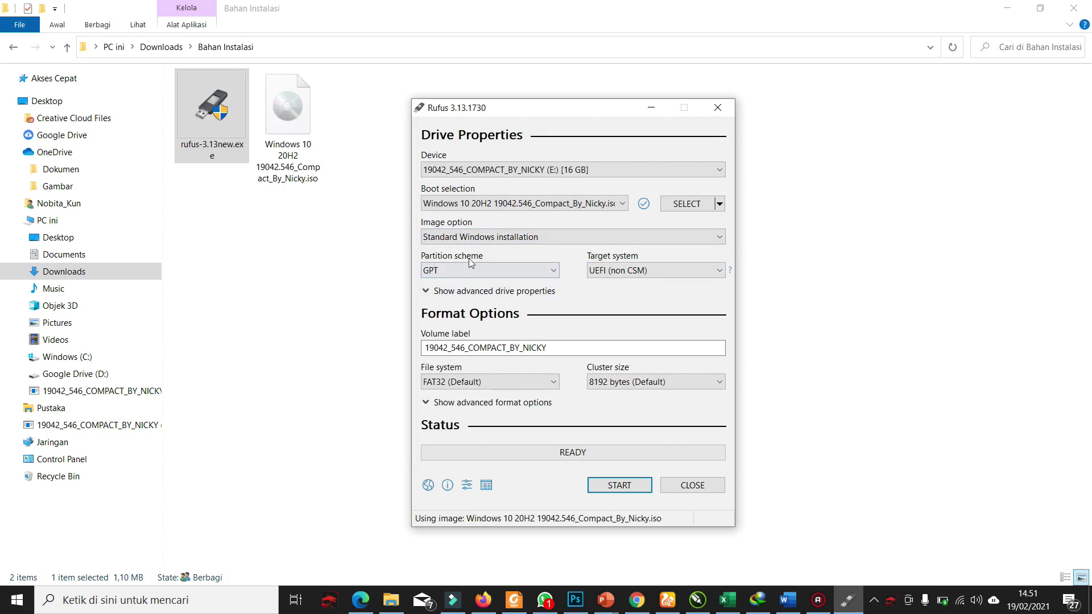
- Set the partition scheme to MBR and keep NTFS as the file system
click(449, 272)
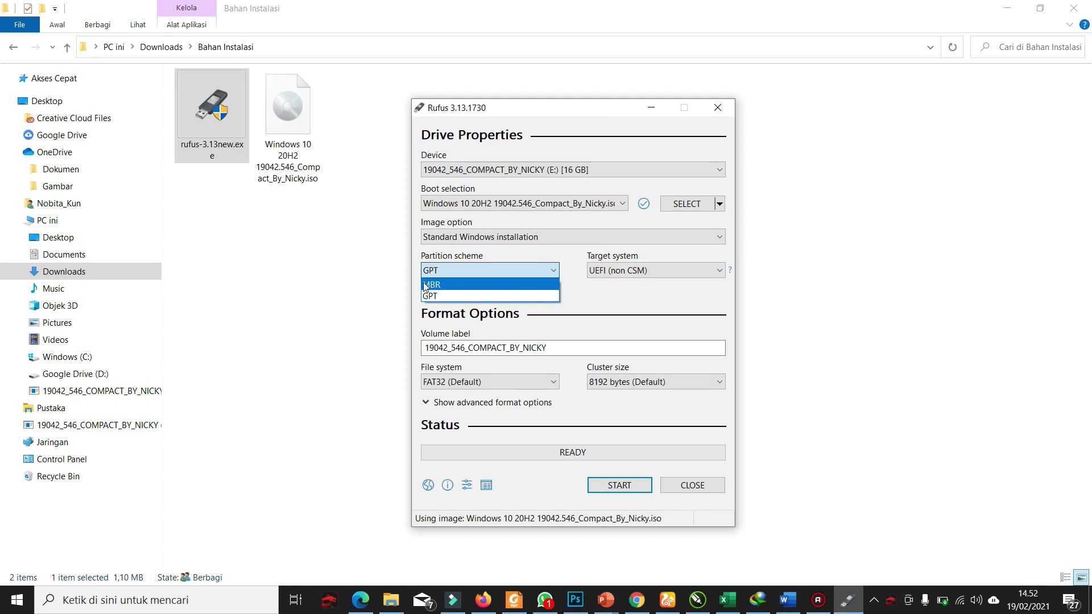
click(463, 285)
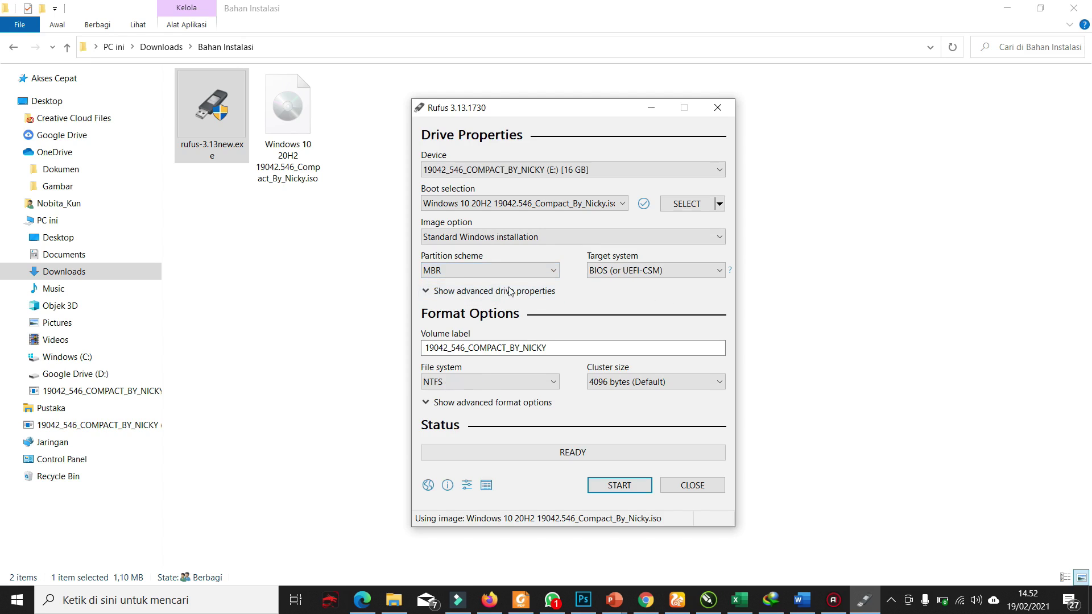
click(456, 273)
click(457, 273)
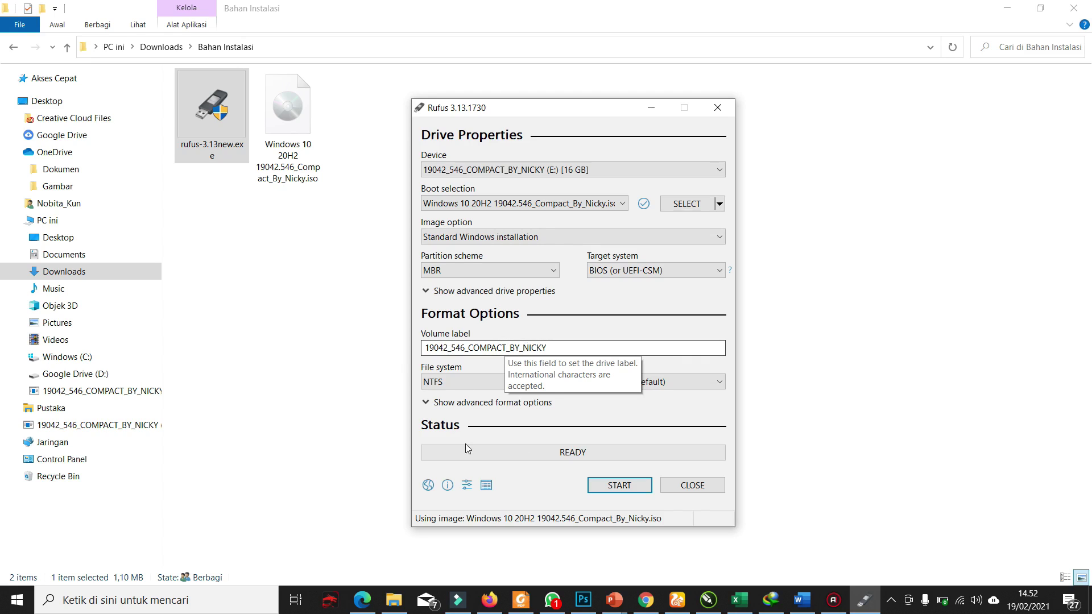
click(477, 381)
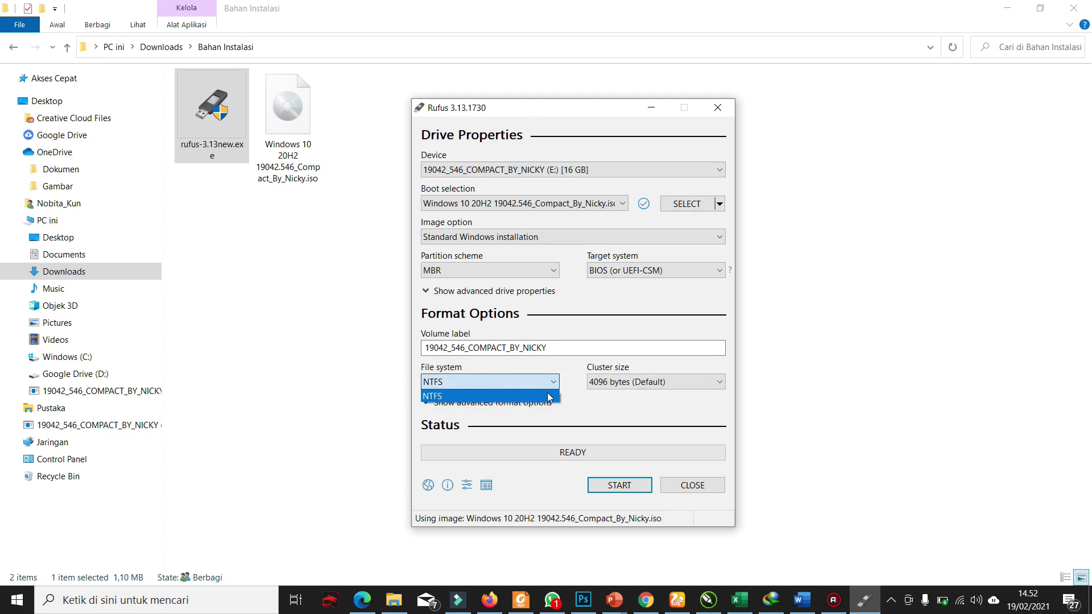
click(635, 404)
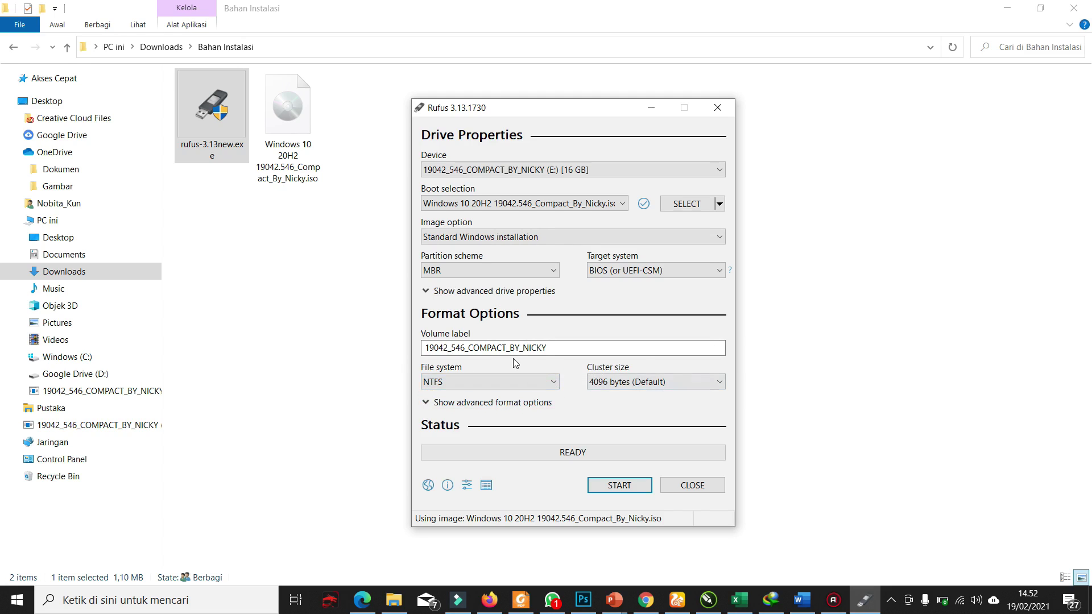
- Start writing the USB drive, accept erasing all its data, and close Rufus once the process has finished
click(620, 485)
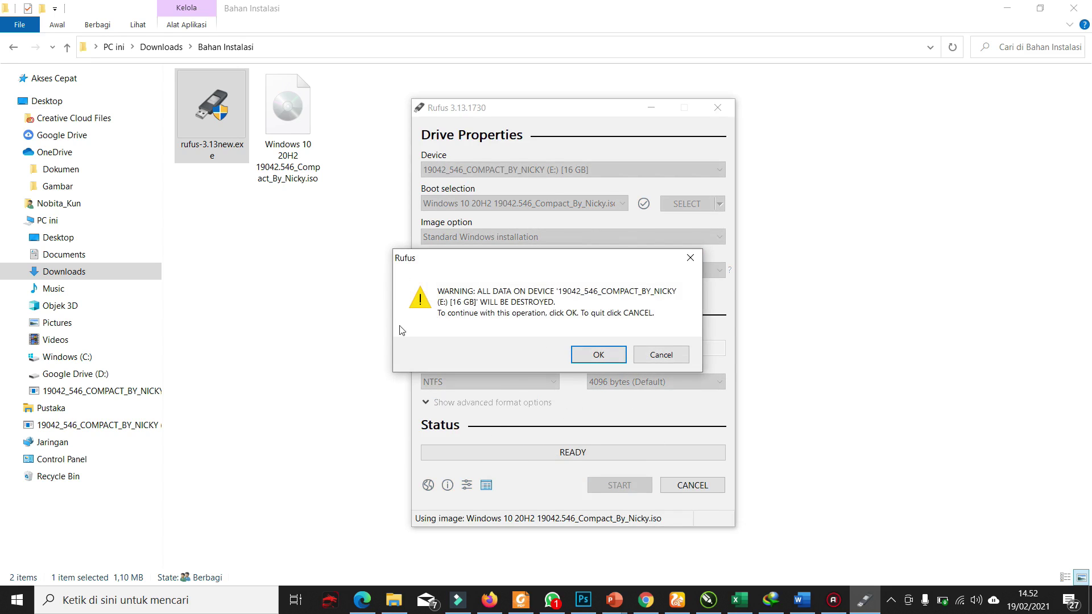
click(603, 355)
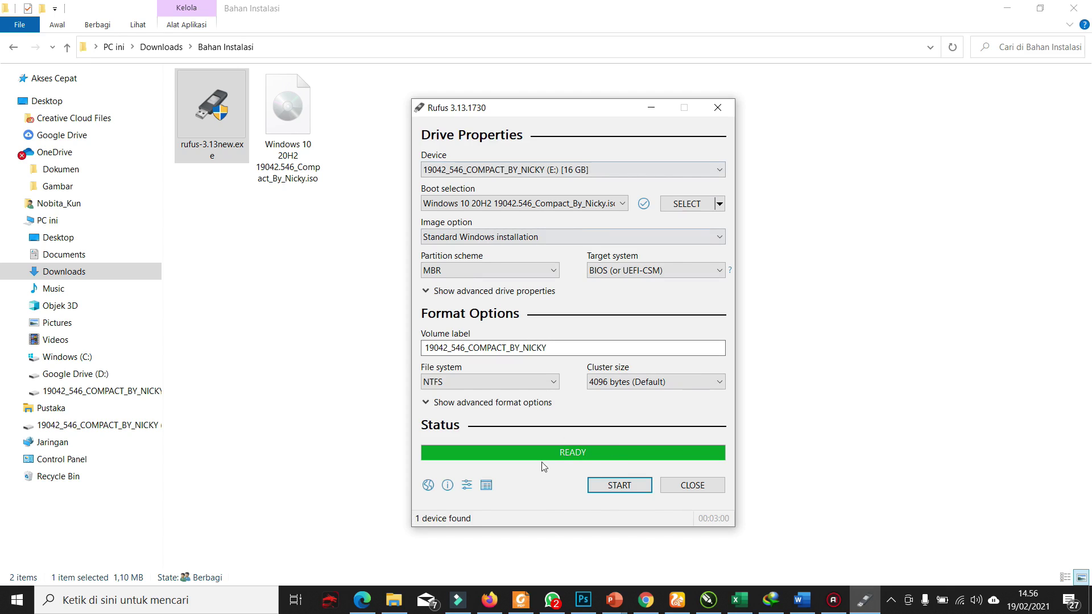
click(699, 488)
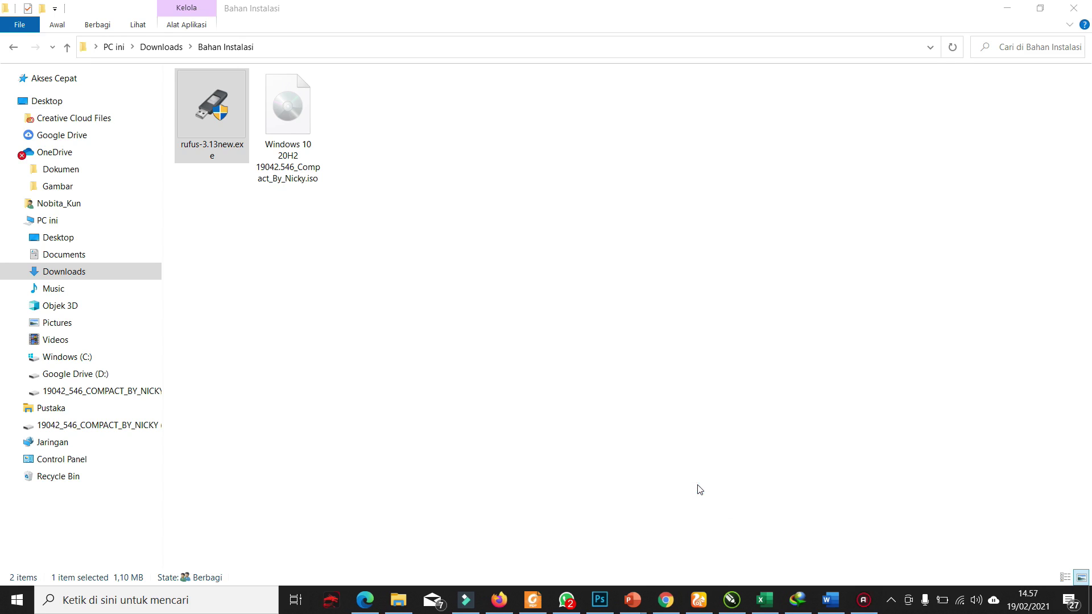